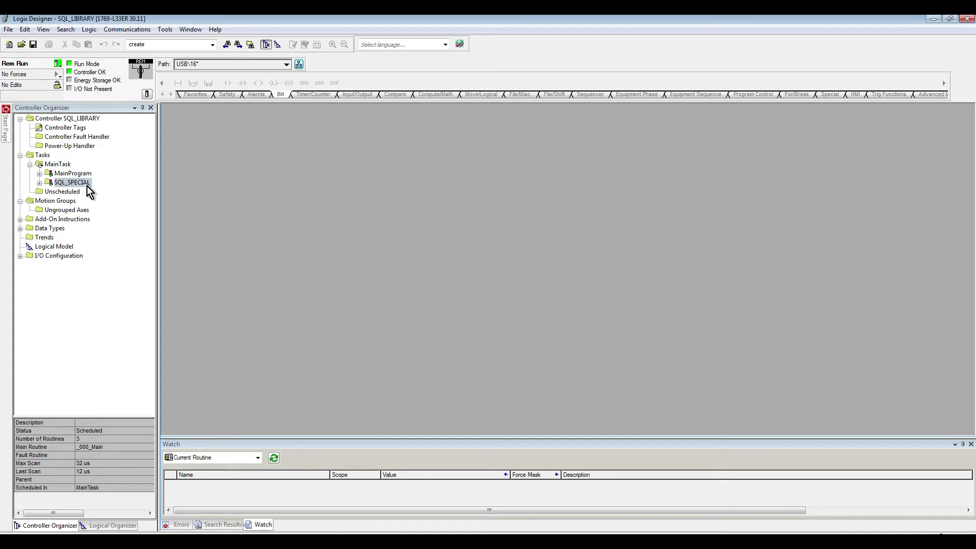
Step: Expand SQL_SPECIAL and select its A_001_SQL2005 and B_001_SQL2014 routines in the Controller Organizer
left_click(74, 184)
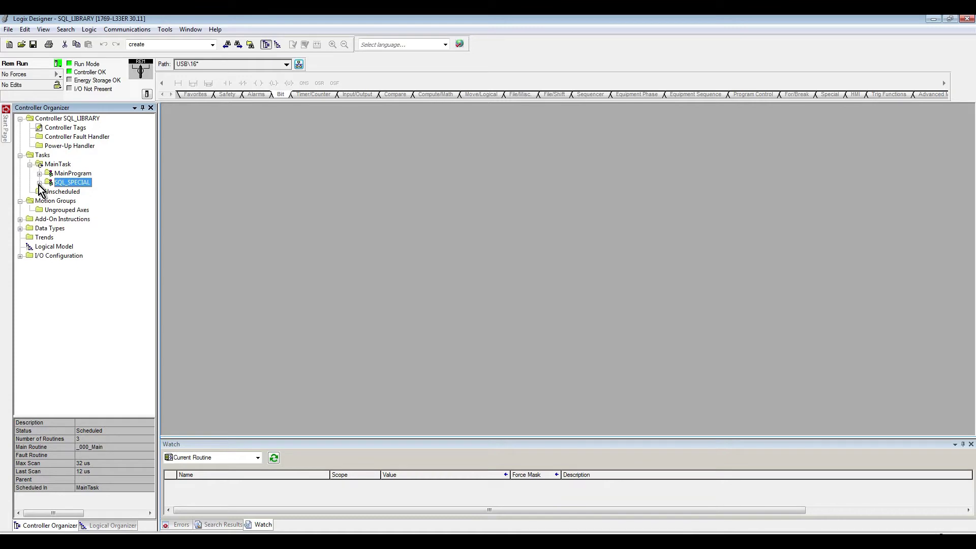
left_click(39, 182)
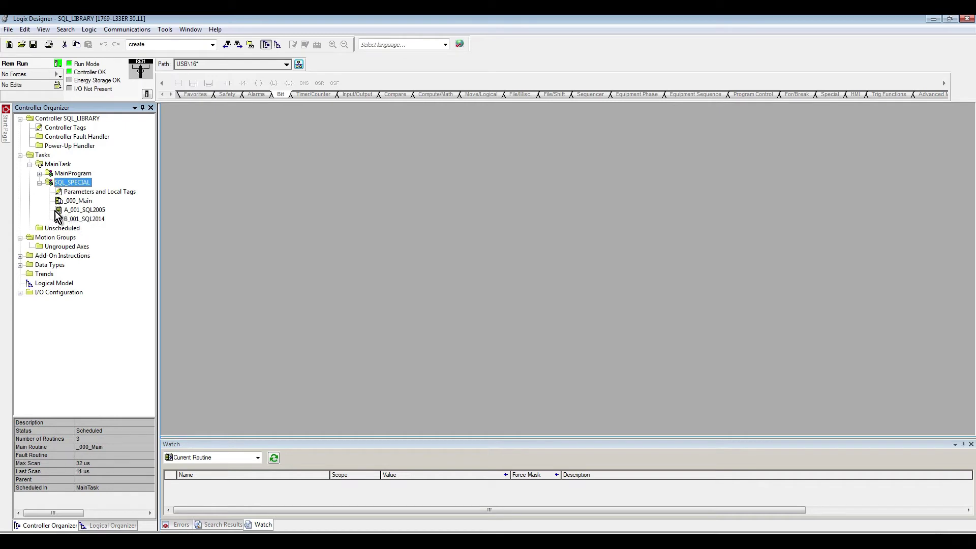
left_click(101, 210)
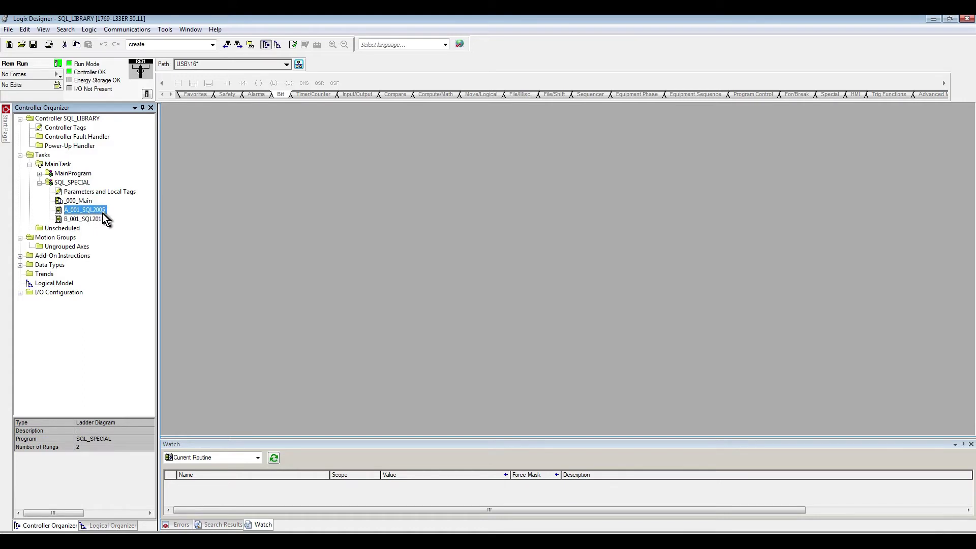
left_click(72, 219)
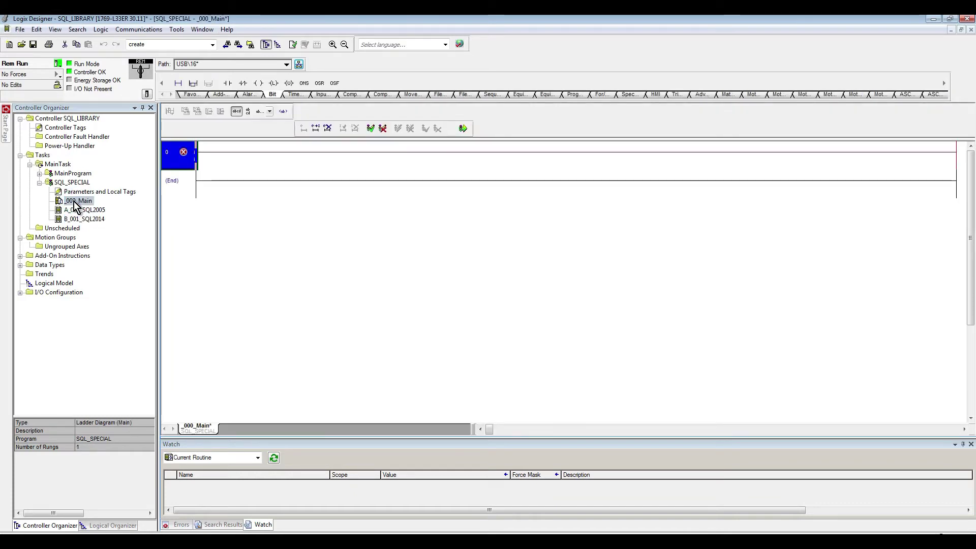
Step: Put JSR(A_001_SQL2005) on rung 0 and a copied rung calling B_001_SQL2014 on rung 1
double_click(190, 166)
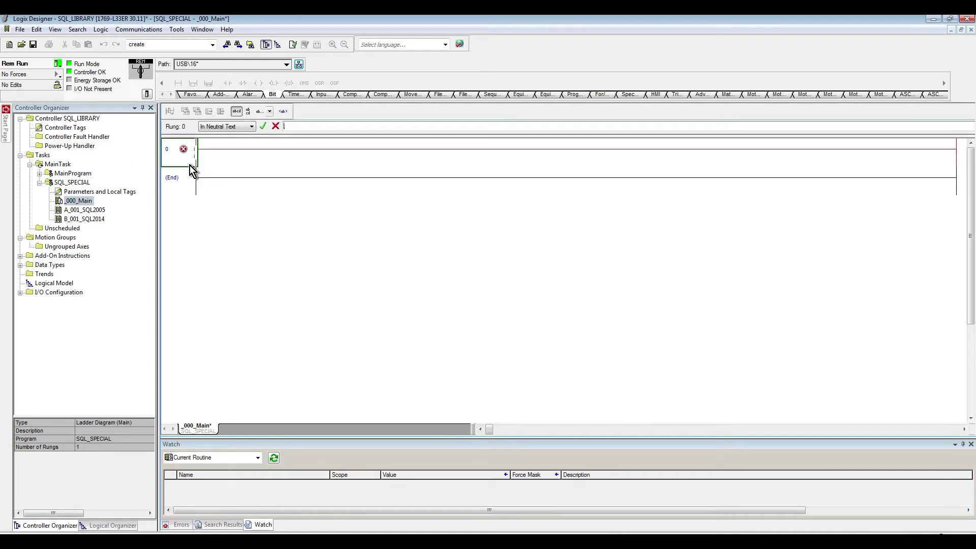
type("JSR")
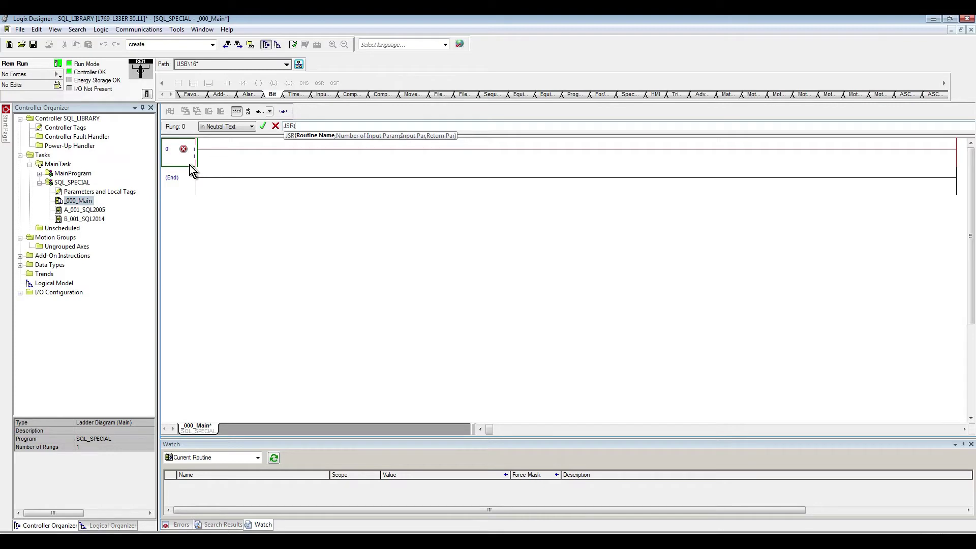
type("(A")
type("_001_SQL2005)")
key("Return")
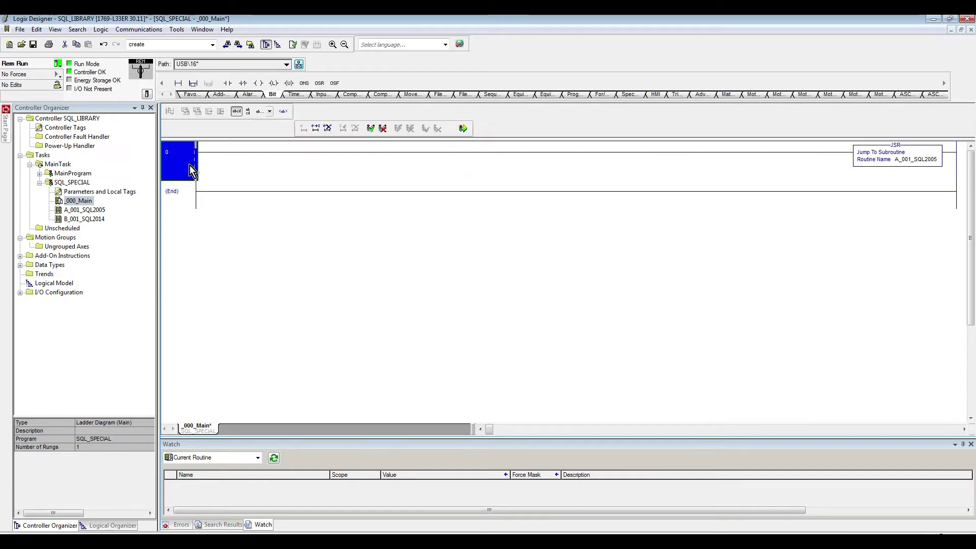
key("ctrl+c")
key("ctrl+v")
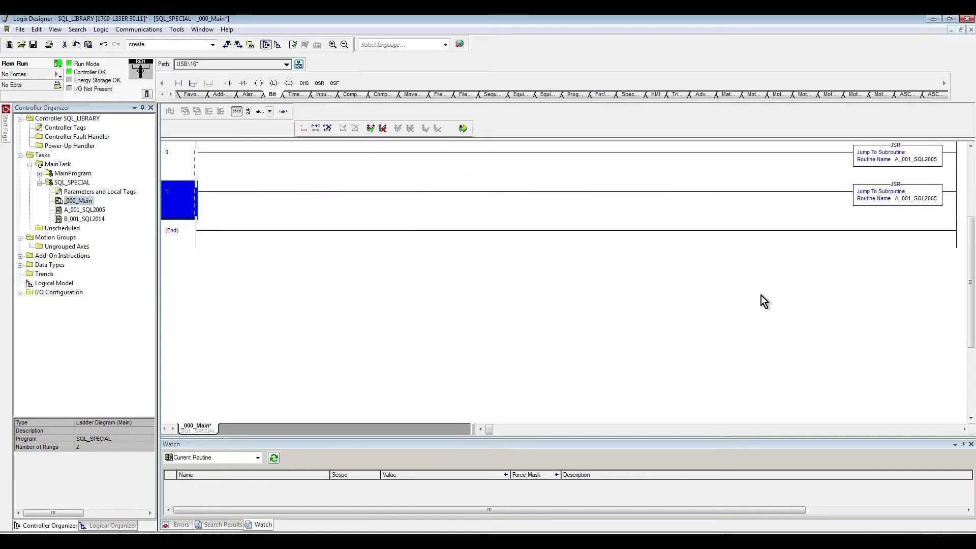
left_click(915, 199)
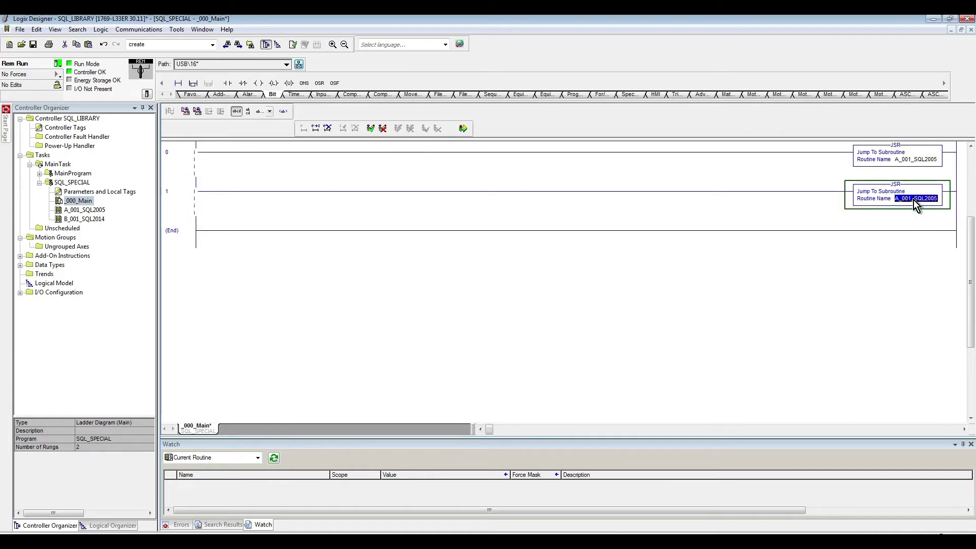
type("B_001_SQL2014")
key("Return")
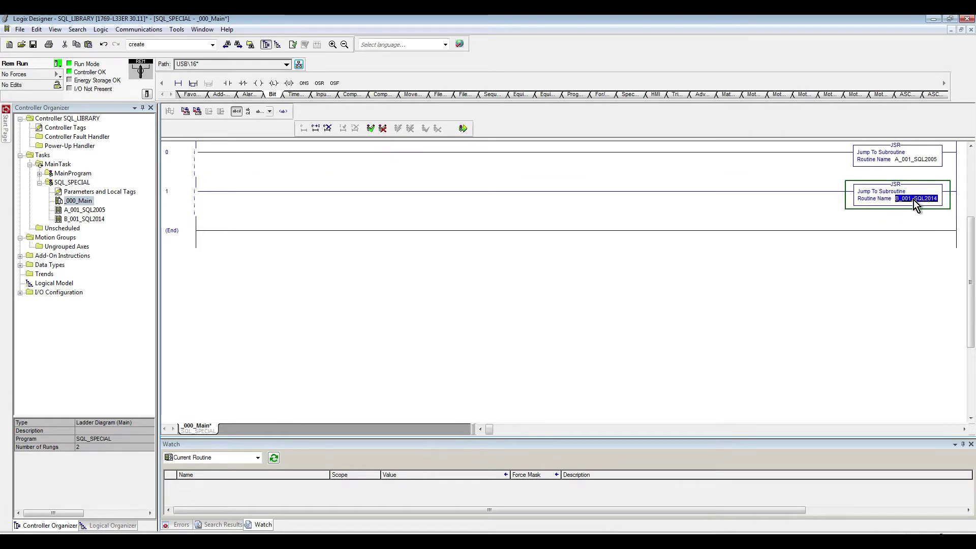
Step: Finalize all edits, check both JSR rungs, and switch to Management Studio
left_click(462, 128)
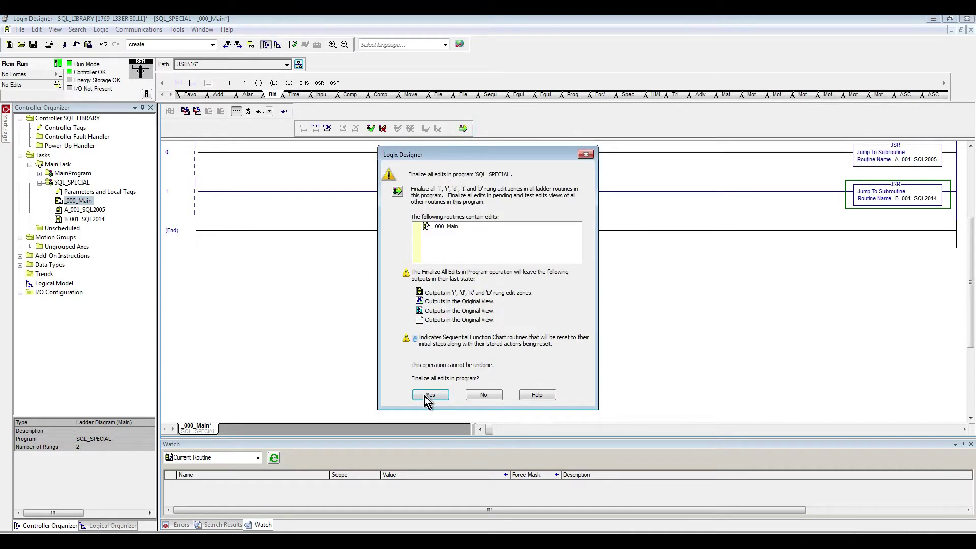
left_click(427, 395)
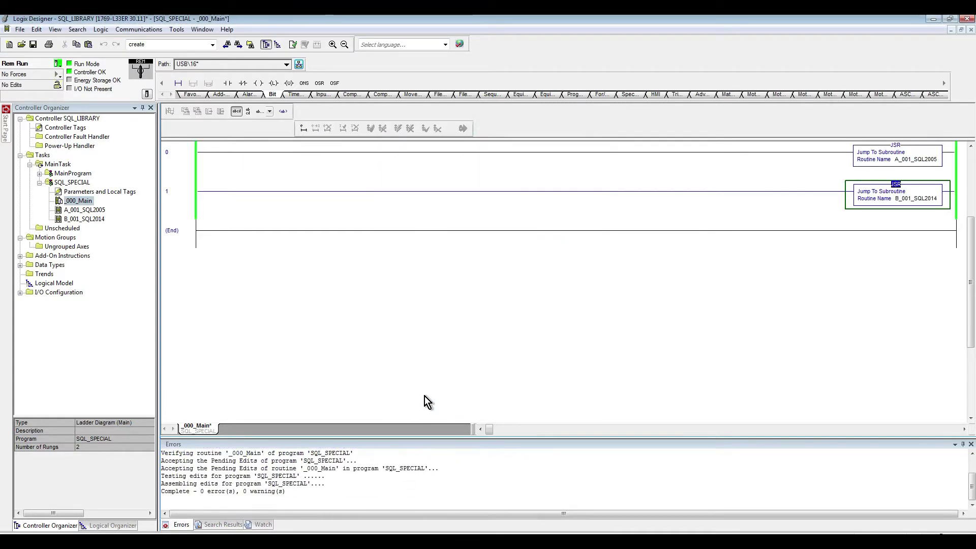
left_click(177, 160)
left_click(171, 198)
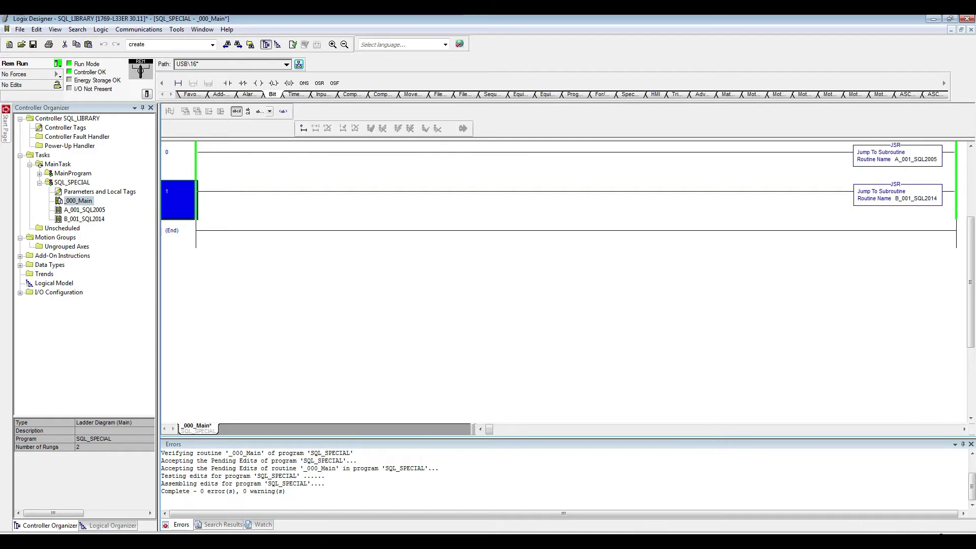
key("alt+Tab")
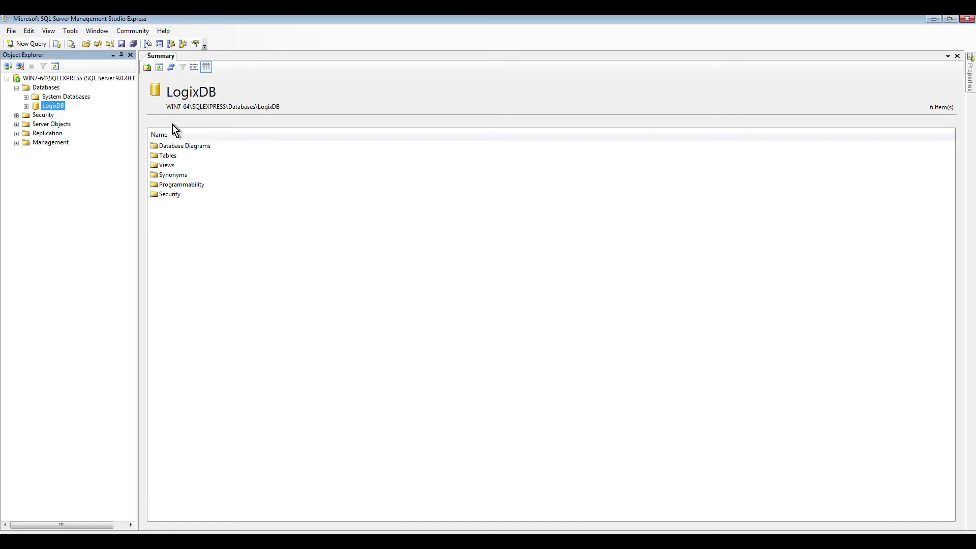
Step: Expand LogixDB, then check the SQL 2005 and 2014 version details via Help > About
left_click(26, 107)
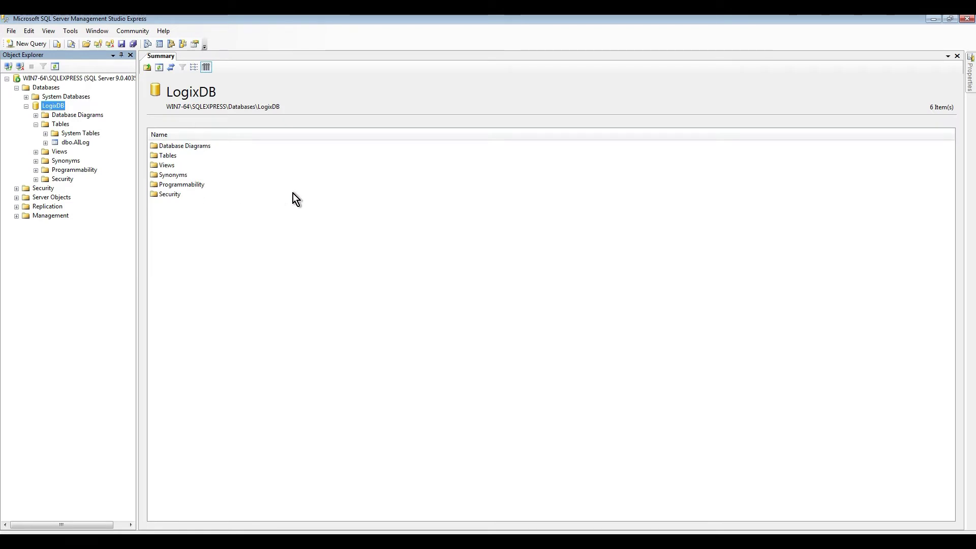
left_click(164, 31)
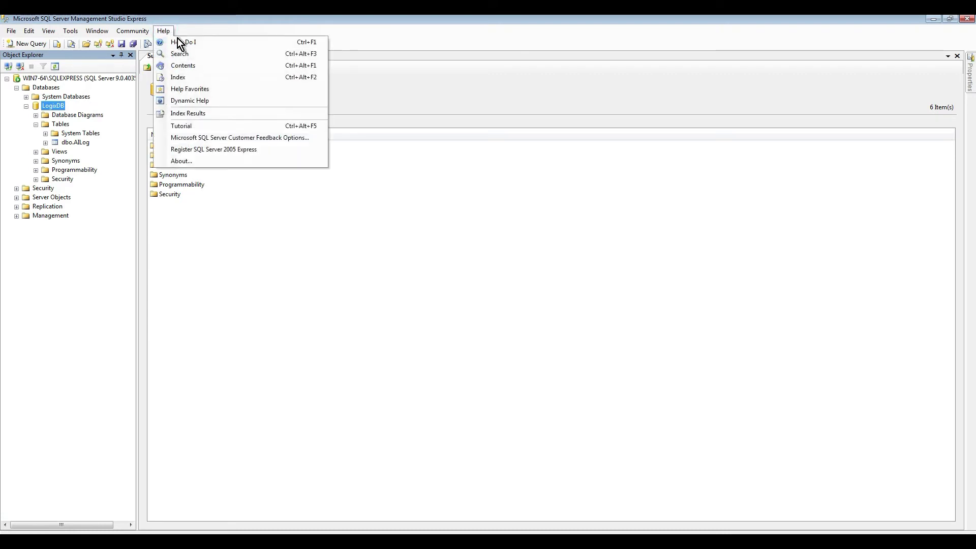
left_click(206, 159)
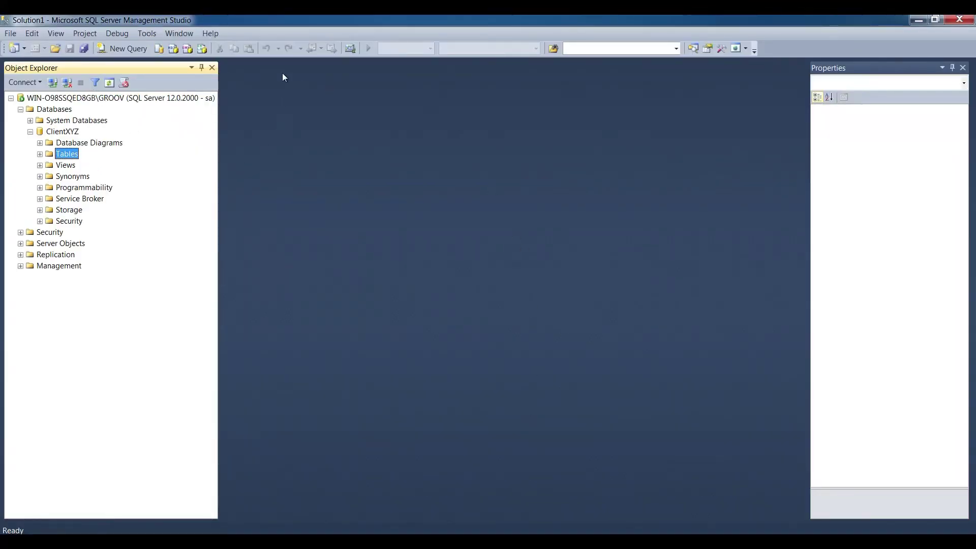
mouse_move(283, 15)
left_click(210, 32)
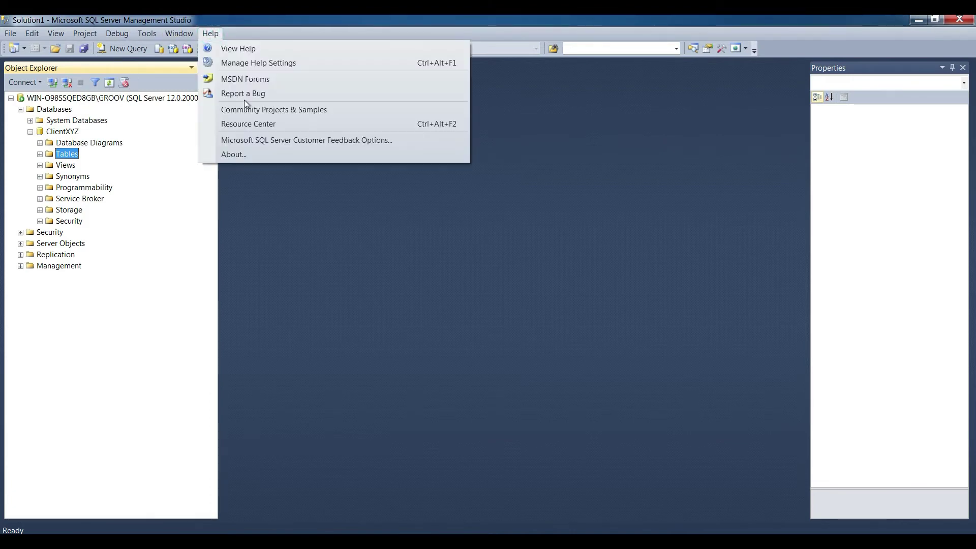
left_click(246, 157)
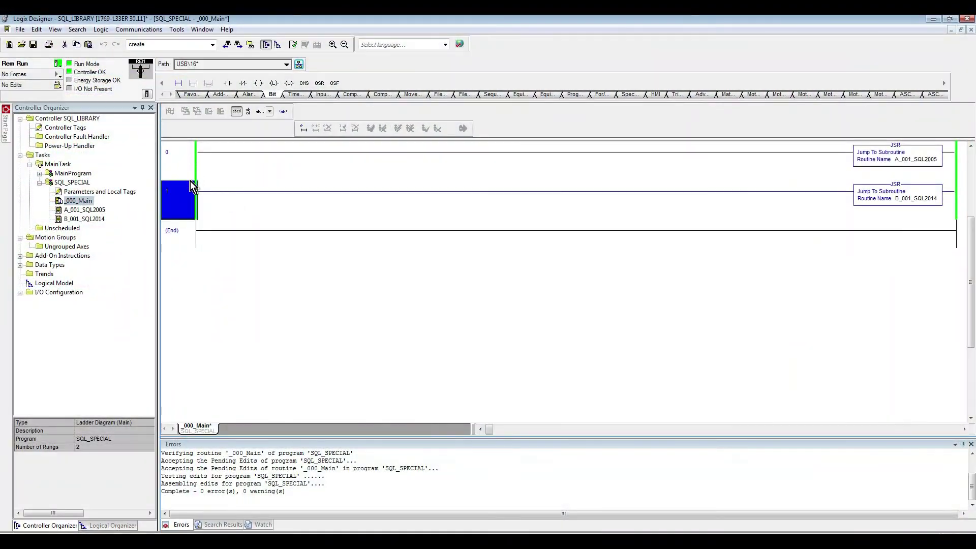
Step: Open A_001_SQL2005's SQL_Login properties, enlarged, with SQL_Login_Config expanded
left_click(970, 443)
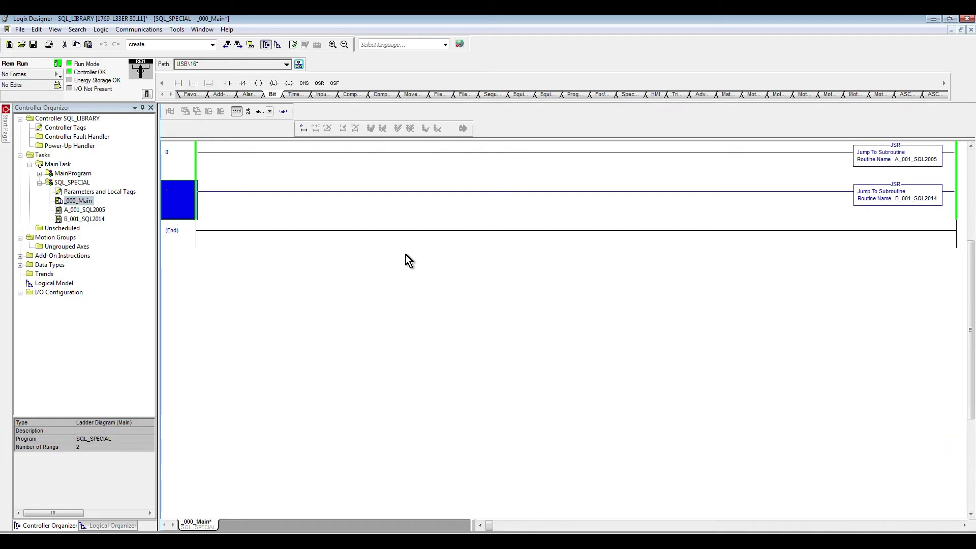
double_click(80, 212)
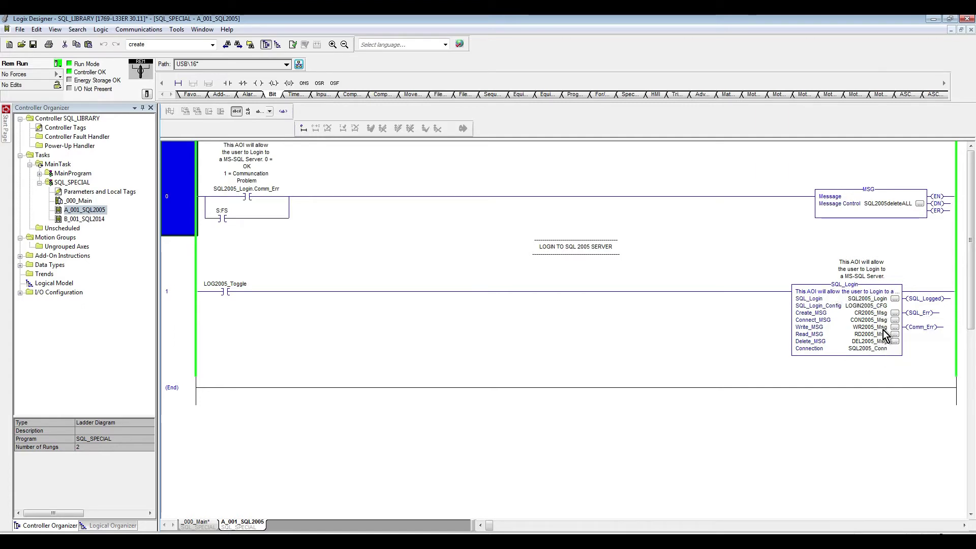
left_click(894, 299)
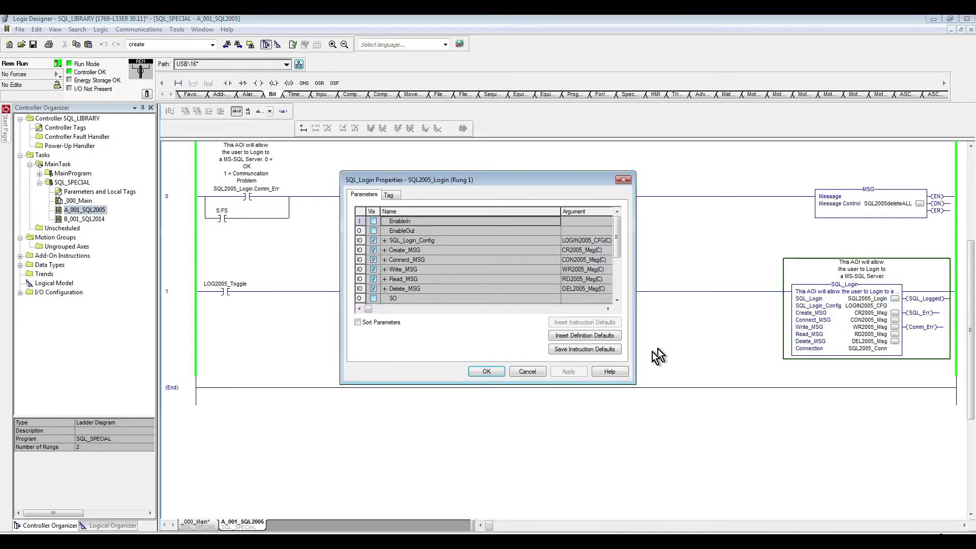
left_click_drag(633, 382, 746, 430)
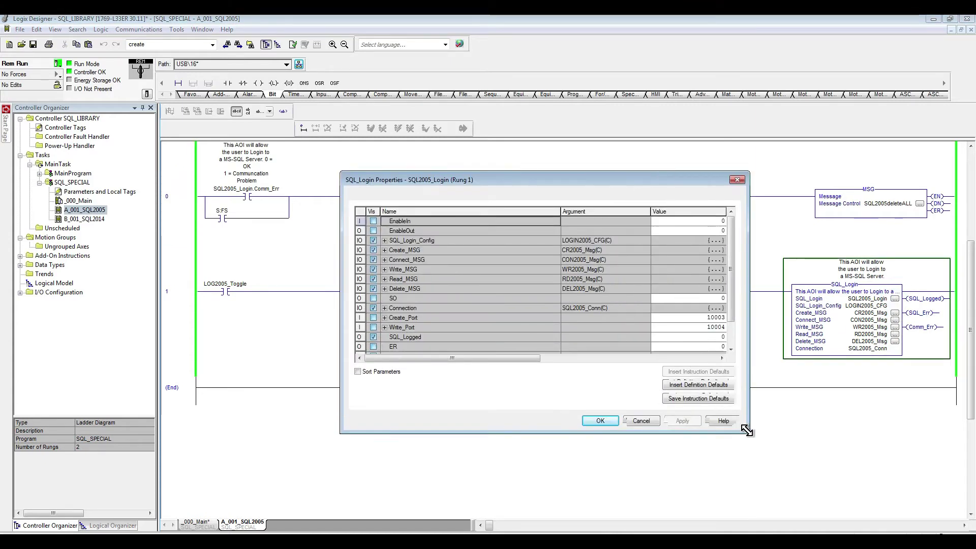
left_click(384, 240)
Step: Set server WIN7-64, IP 192.168.1.44 and instance SQLEXPRESS in the login config
left_click(658, 250)
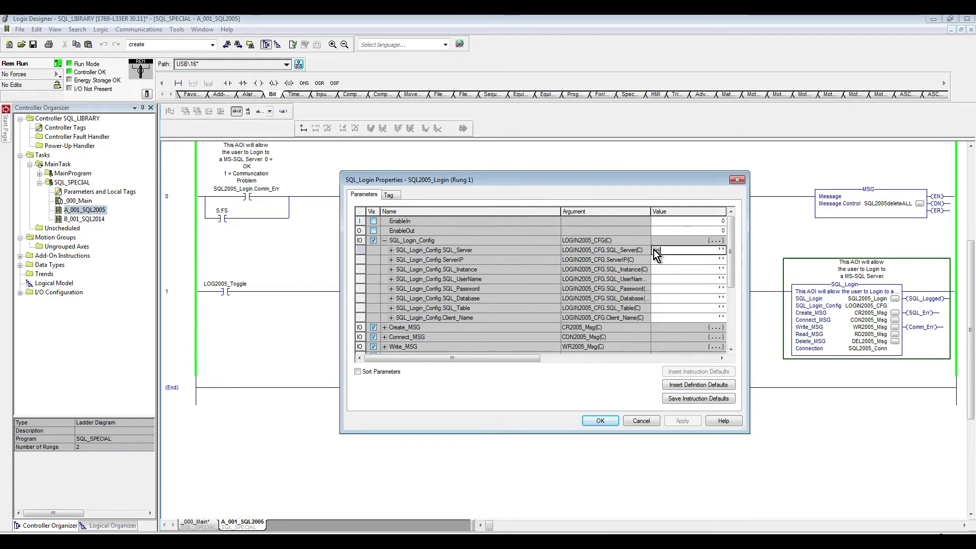
left_click(721, 250)
type("WIN7-64")
left_click(810, 502)
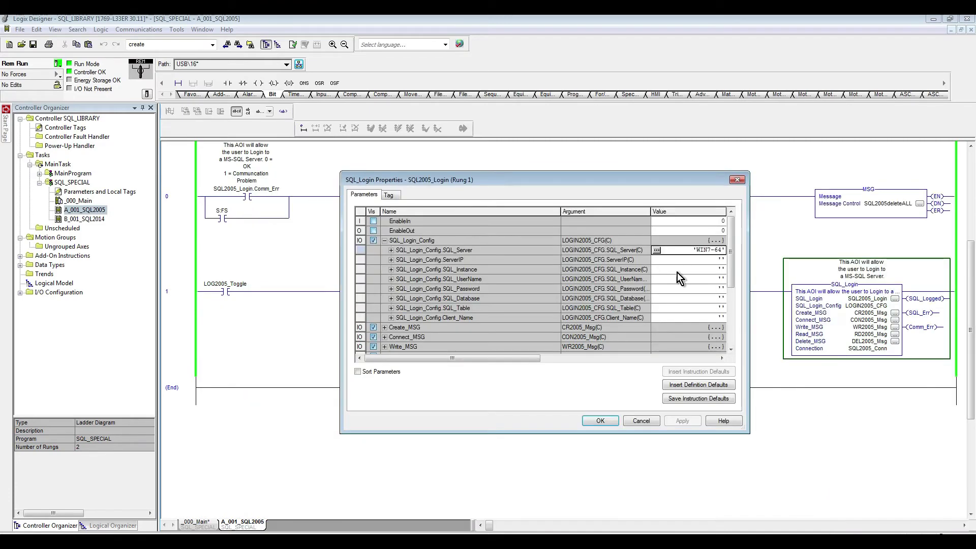
left_click(659, 260)
left_click(722, 259)
type("192.168.1.44?port=1433")
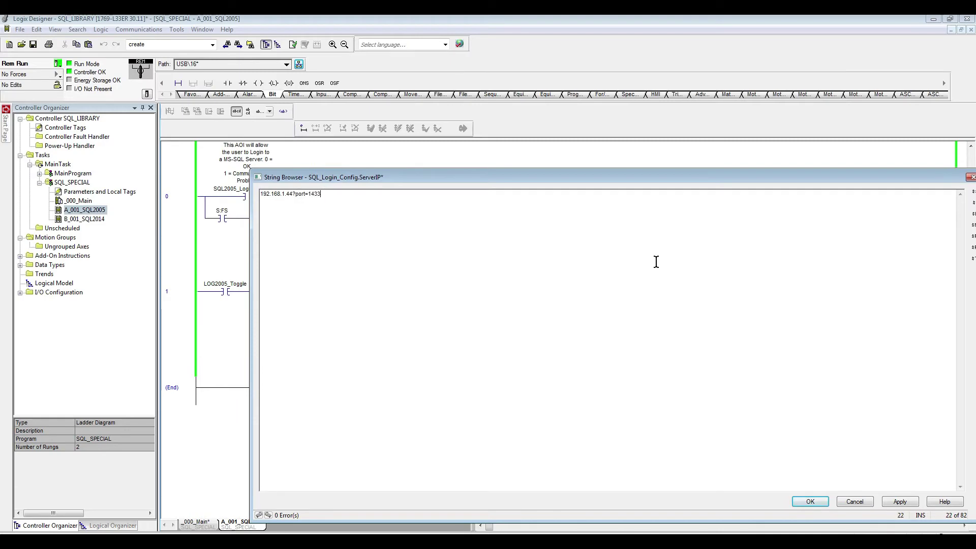
left_click(899, 501)
left_click(810, 502)
left_click(658, 268)
left_click(722, 269)
type("SQLEXPRESS")
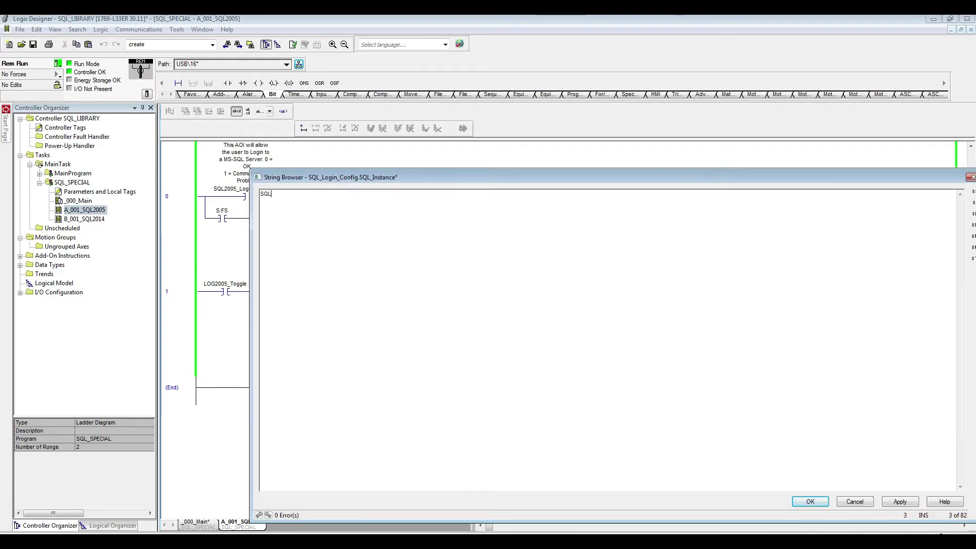
left_click(810, 502)
Step: Enter the login user name, password and database LogixDB, then apply with OK
left_click(658, 279)
left_click(657, 279)
type("sa")
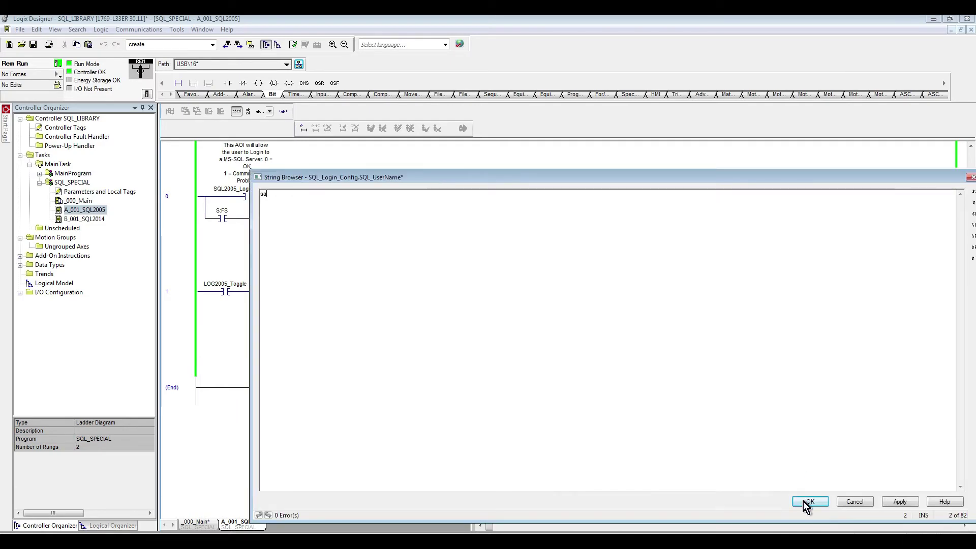
left_click(810, 501)
left_click(658, 288)
left_click(656, 289)
type("password!")
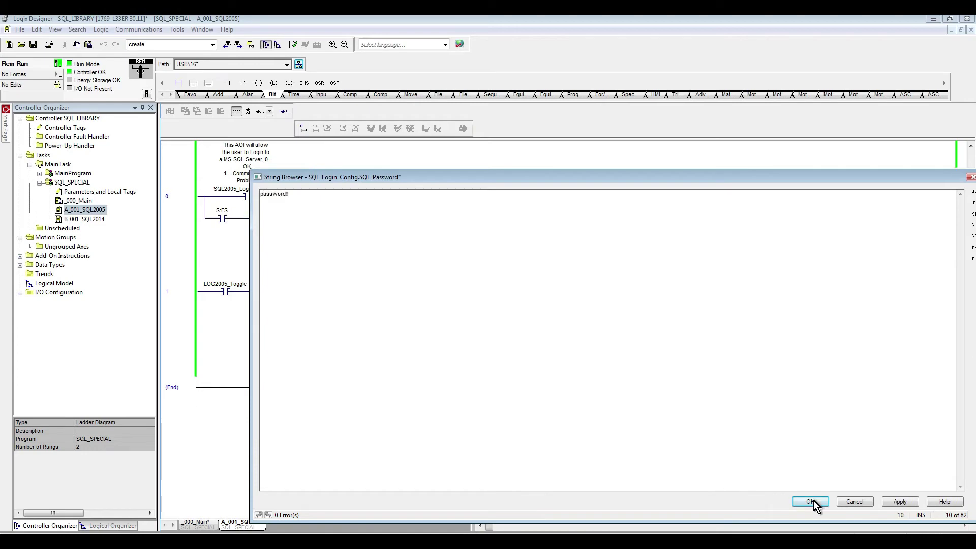
left_click(810, 502)
left_click(658, 299)
left_click(656, 300)
type("LogixdB")
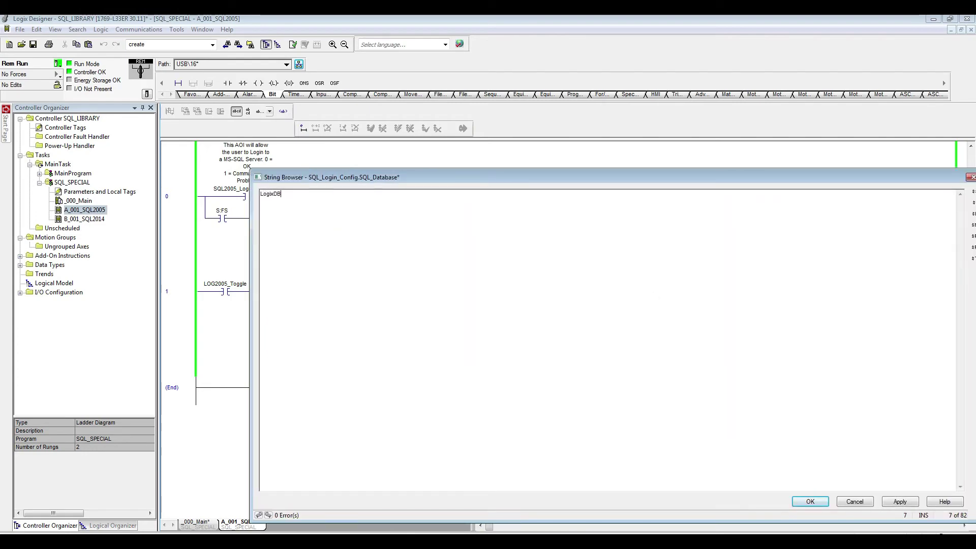
left_click(810, 502)
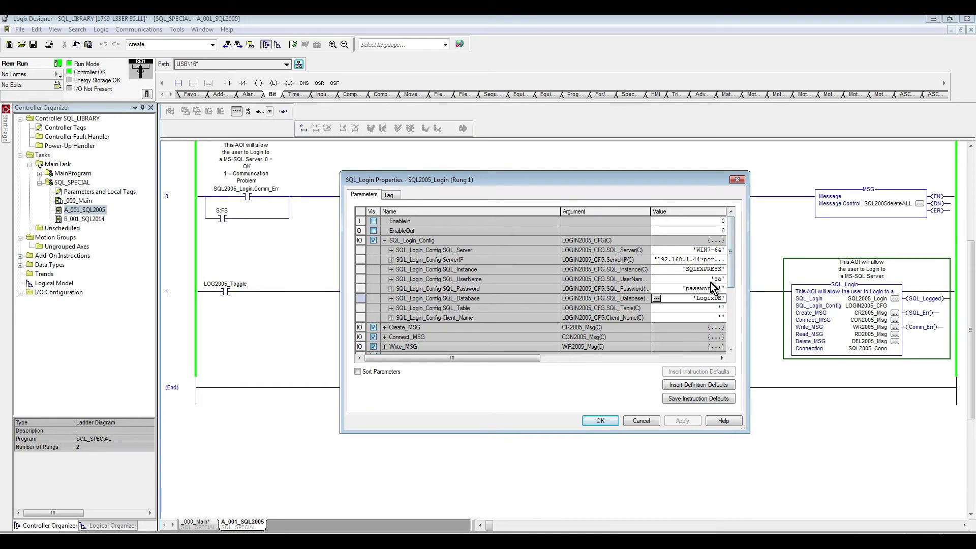
left_click(600, 421)
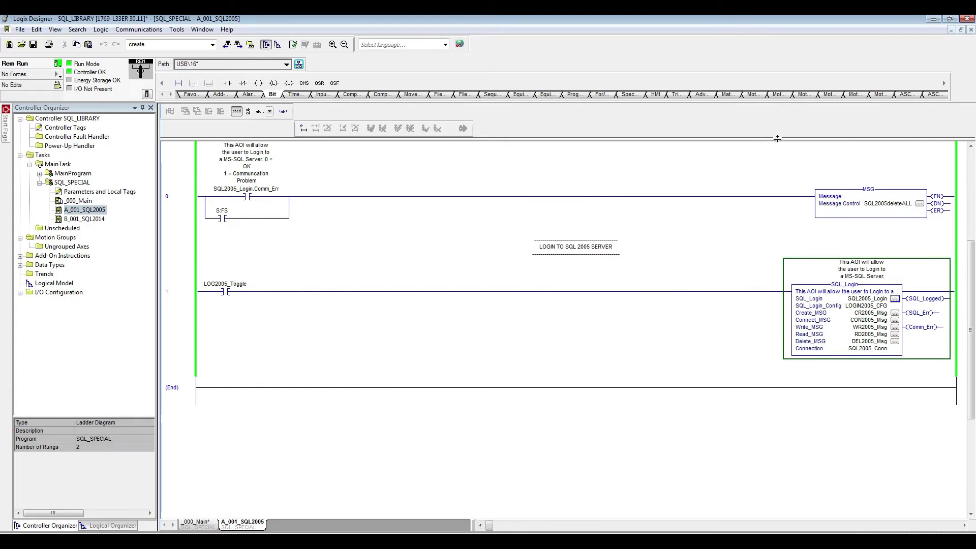
Step: Snap Logix Designer left, minimize RSLinx, and restart Wireshark's capture without saving
left_click(949, 21)
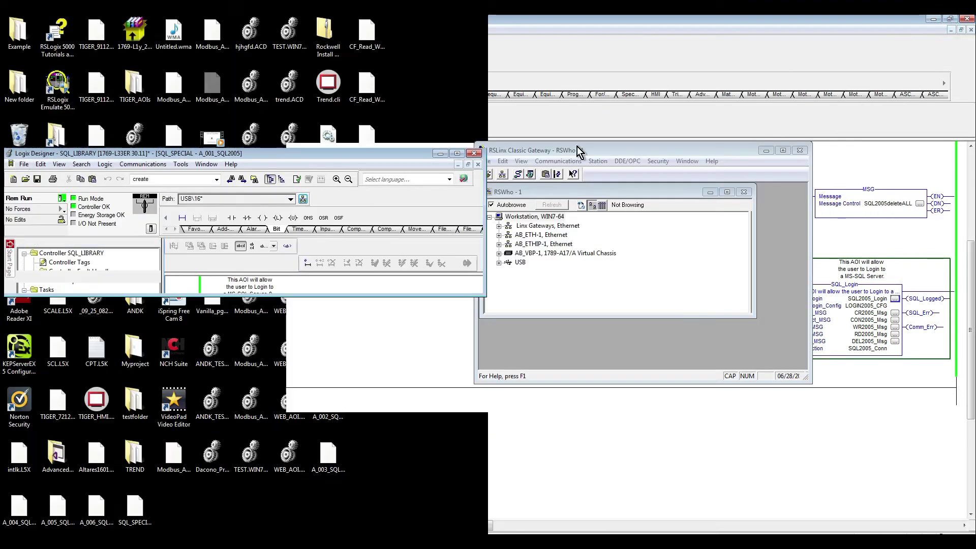
left_click_drag(412, 156, 1, 127)
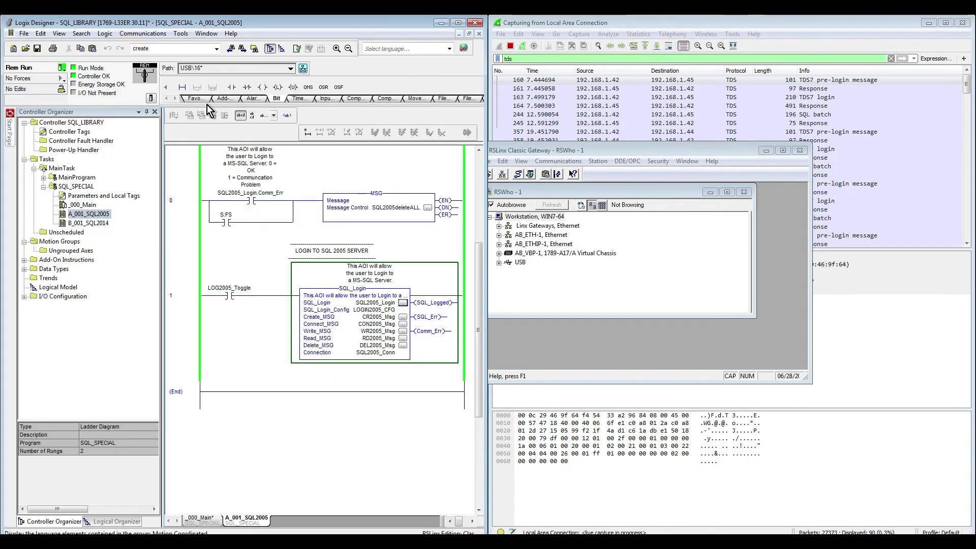
left_click(768, 152)
left_click(648, 74)
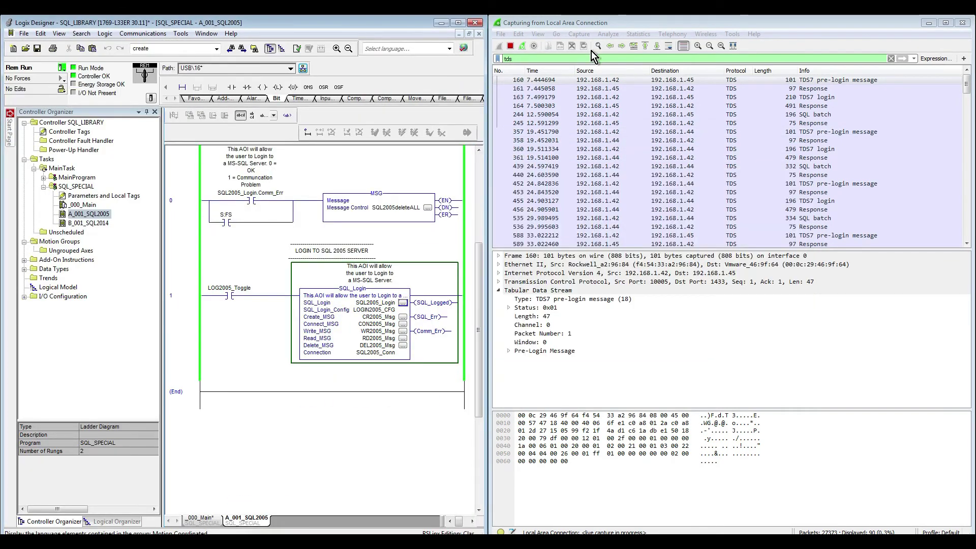
left_click(522, 45)
left_click(534, 294)
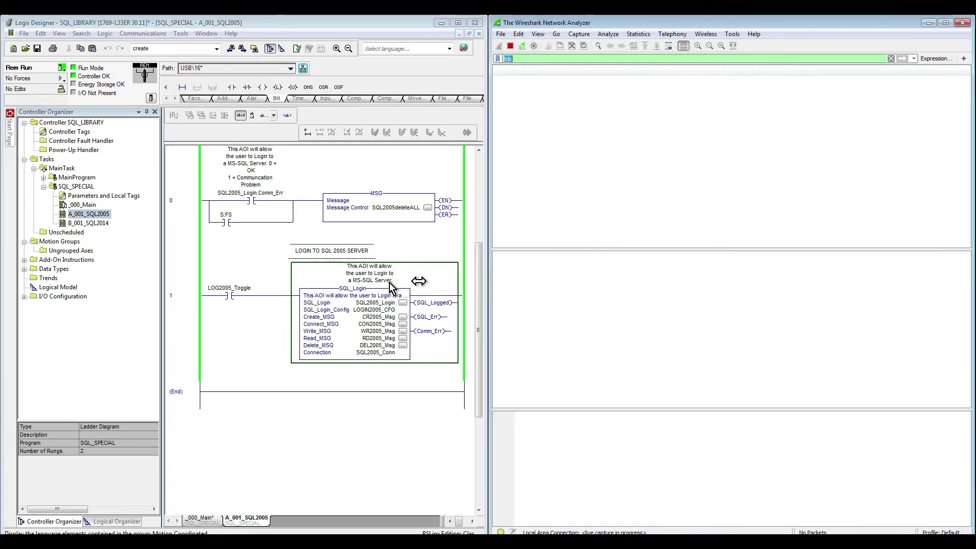
left_click(229, 295)
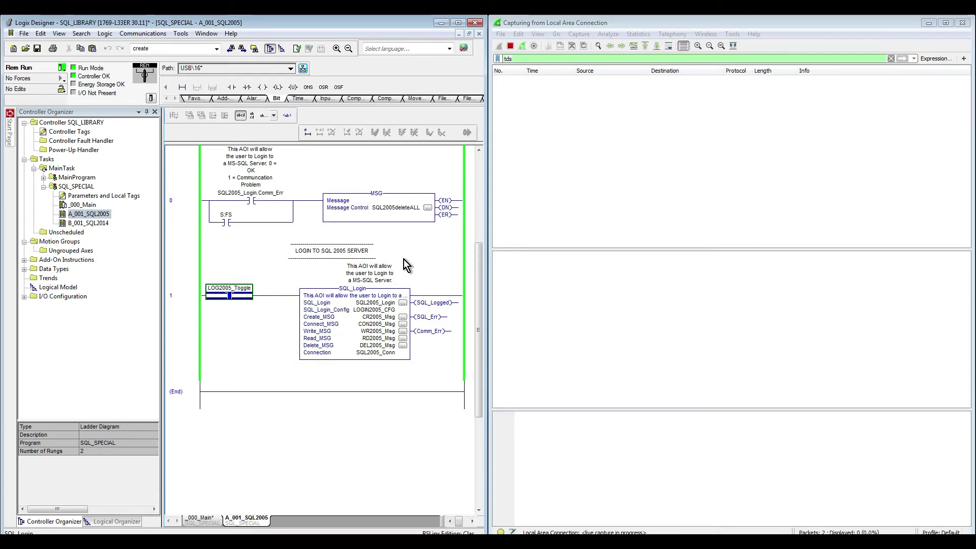
Step: Toggle LOG2005_Toggle on to log into SQL 2005 and inspect the TDS pre-login packet
key("ctrl+t")
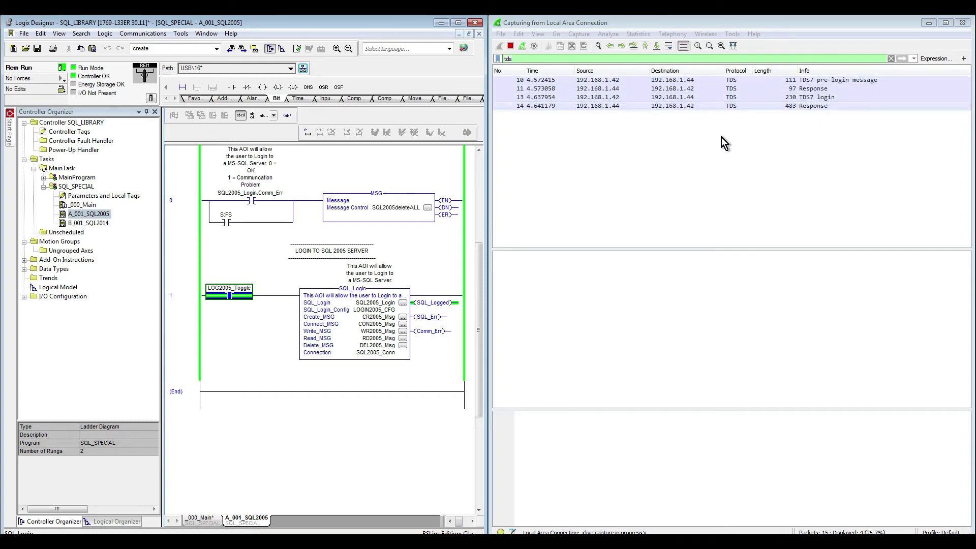
key("Down")
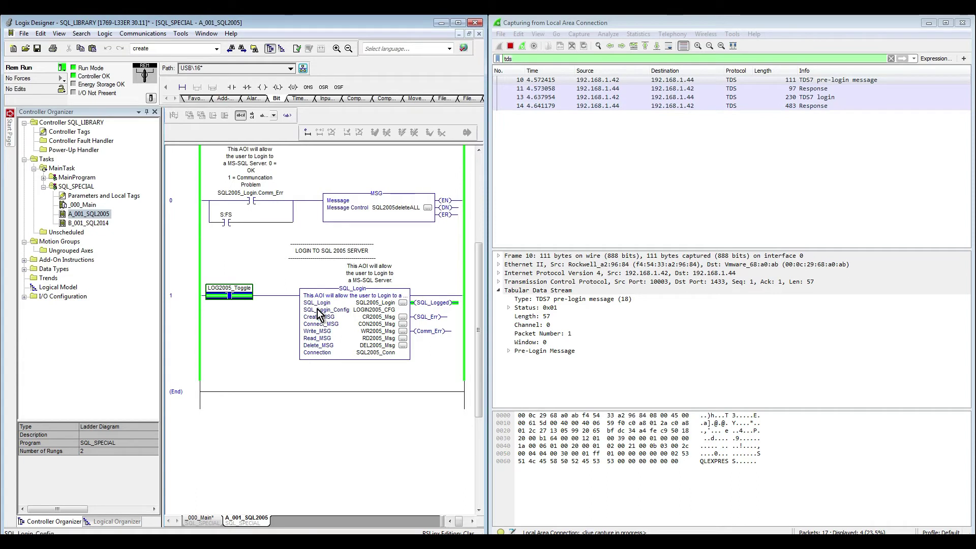
left_click(105, 223)
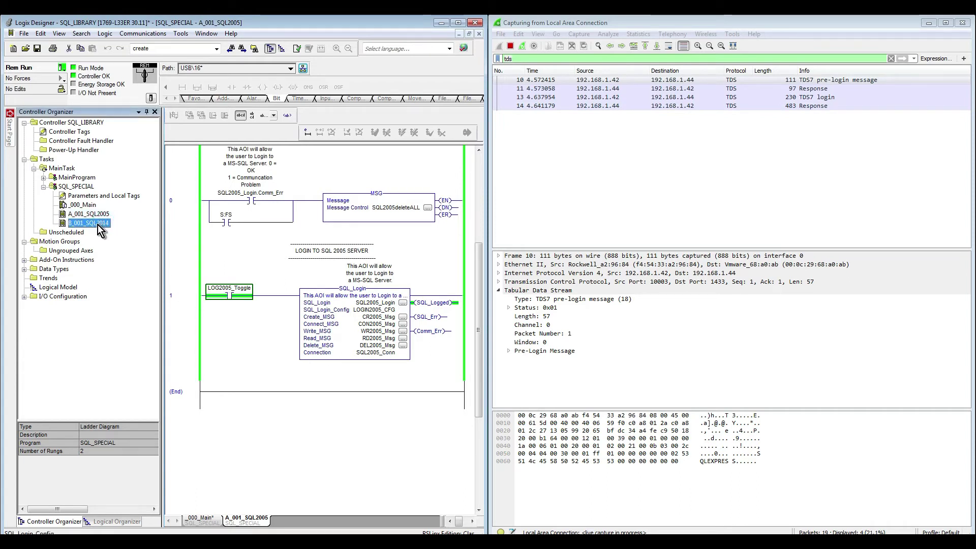
Step: Open B_001_SQL2014 and expand SQL_Login_Config in the enlarged SQL2014_Login properties
double_click(98, 225)
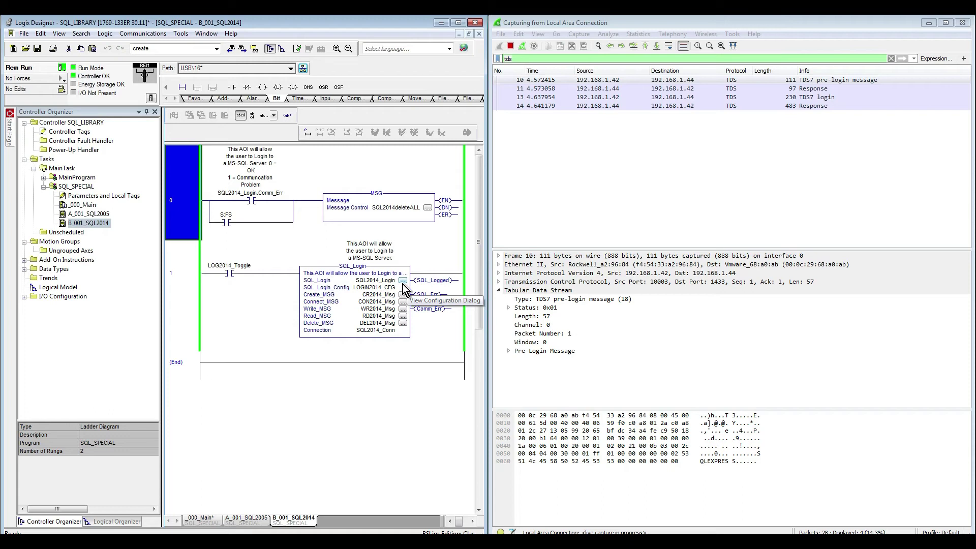
left_click(403, 281)
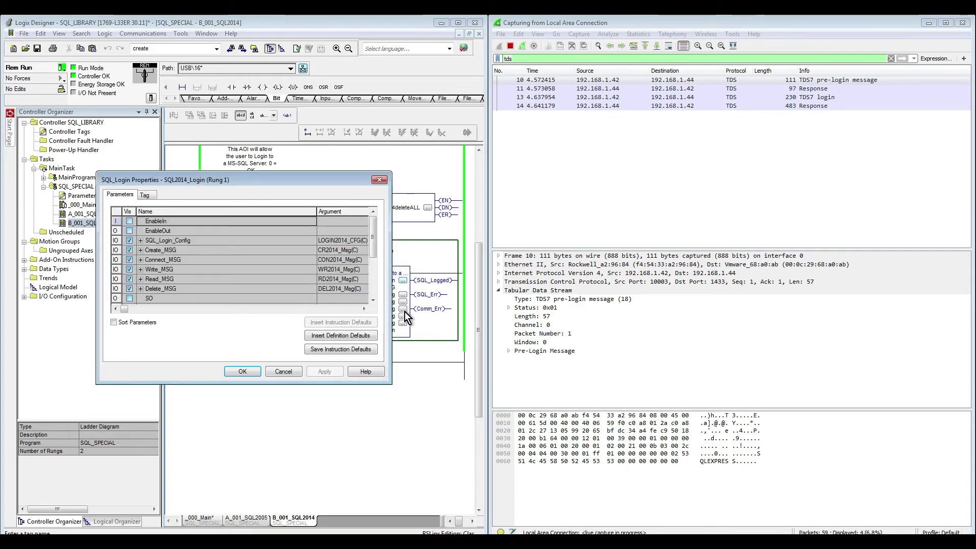
left_click_drag(390, 382, 462, 458)
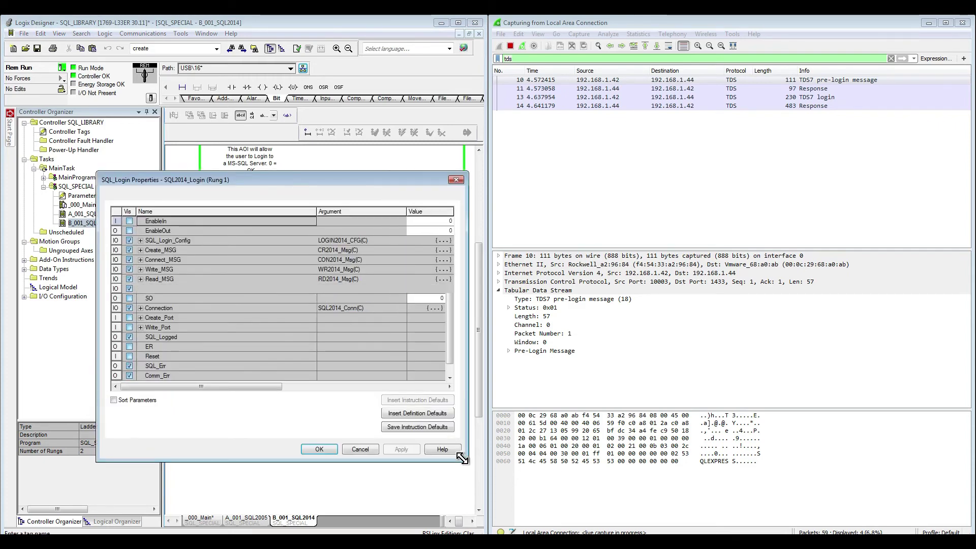
left_click(142, 242)
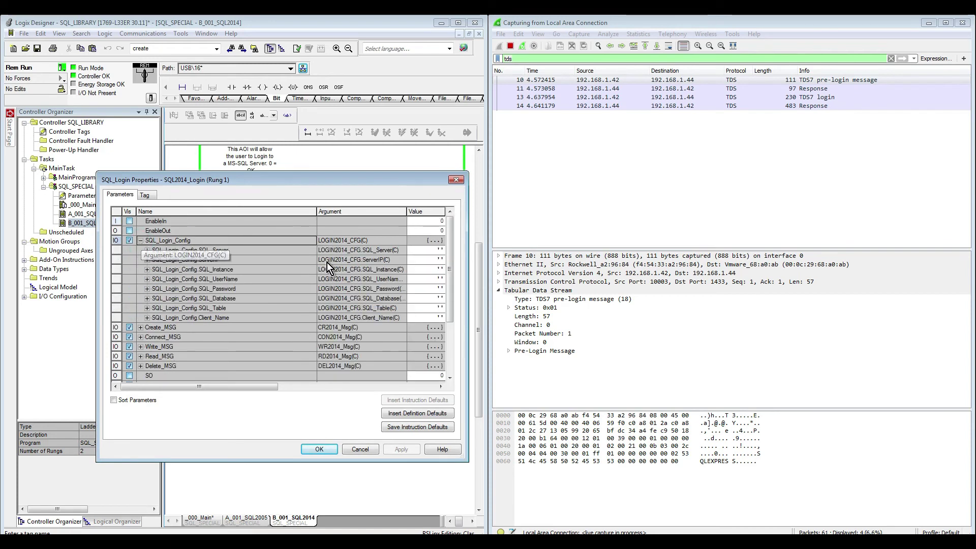
Step: Set server WIN-PC\SQLEXPRESS, IP 192.168.1.45?port=1433 and instance GROOV
double_click(414, 253)
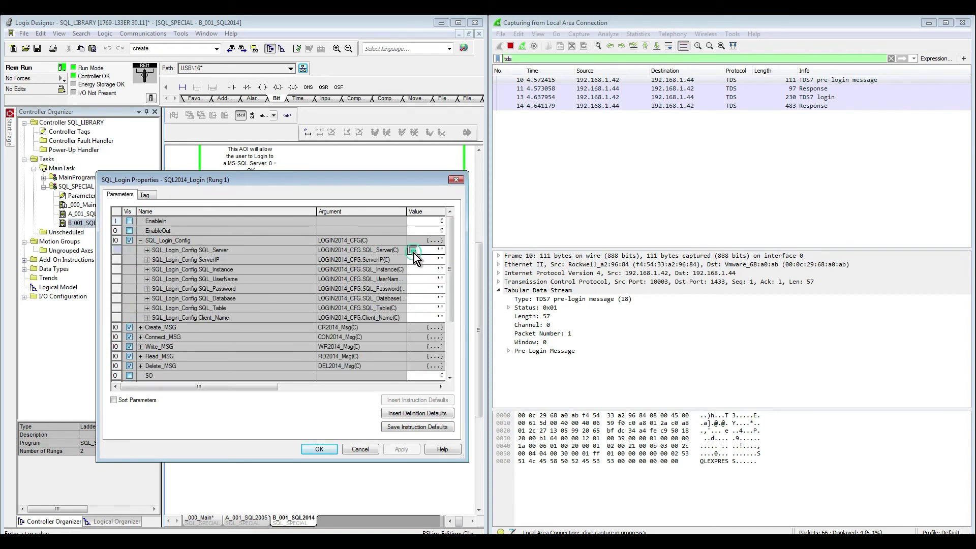
type("WIN-PC\\SQLEXPRESS")
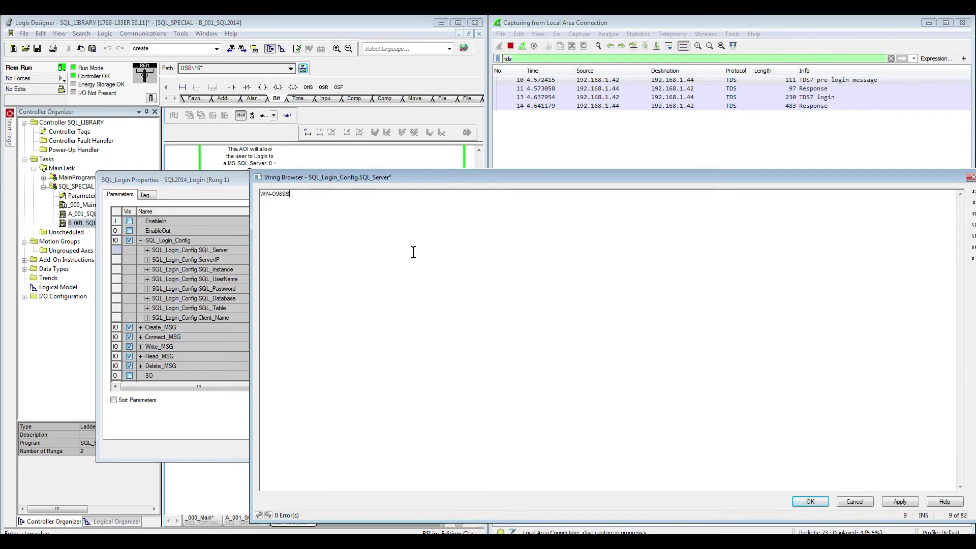
key("Return")
double_click(413, 259)
type("1433")
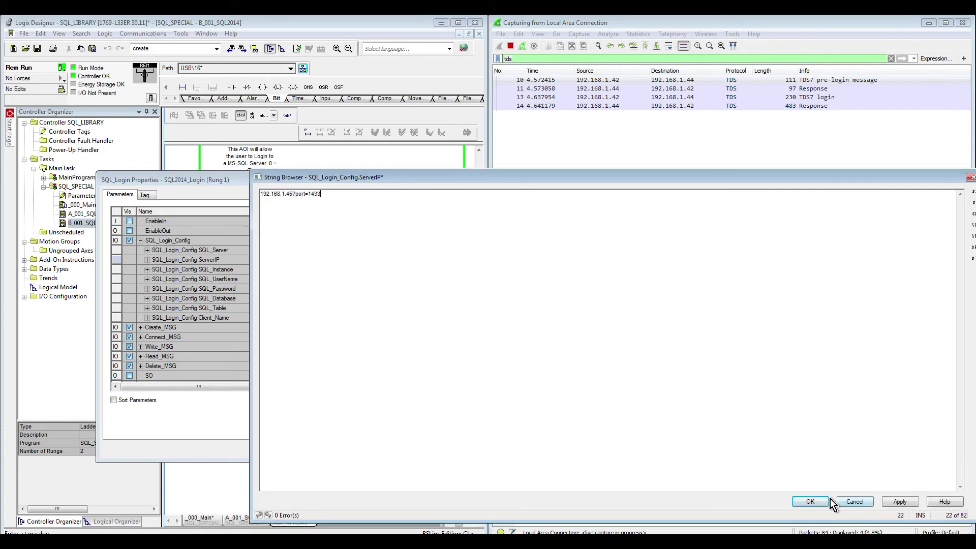
left_click(810, 501)
double_click(413, 269)
left_click(810, 501)
Step: Enter the user name, password and database ClientXYZ, then enlarge the dialog to show all rows
double_click(413, 279)
left_click(810, 502)
double_click(414, 288)
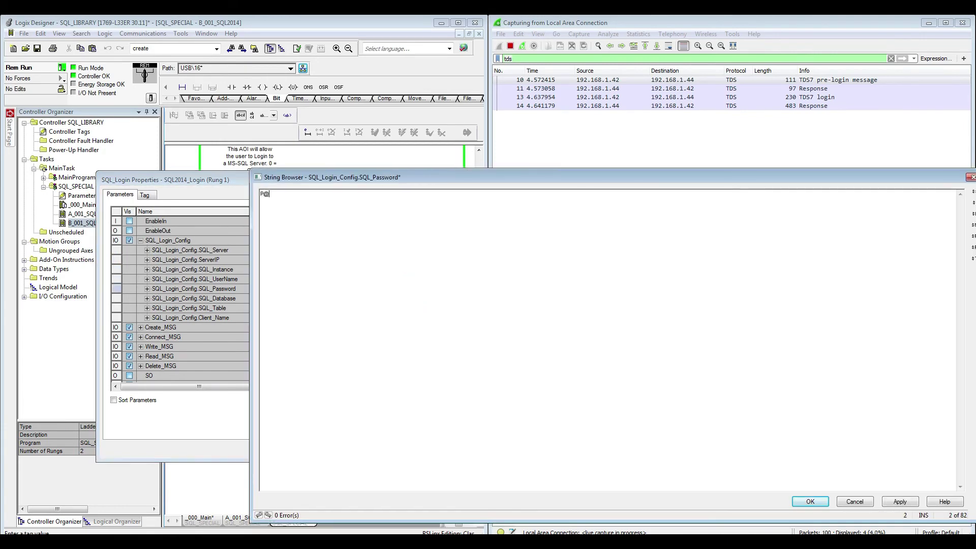
type("P@ssw0rd")
key("Return")
double_click(419, 298)
type("ClientDB")
key("Return")
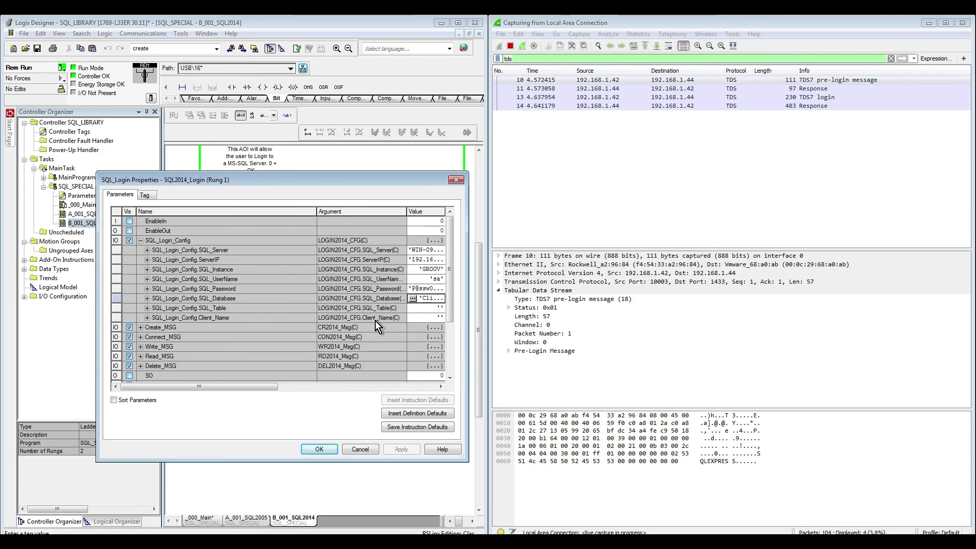
left_click_drag(386, 179, 362, 118)
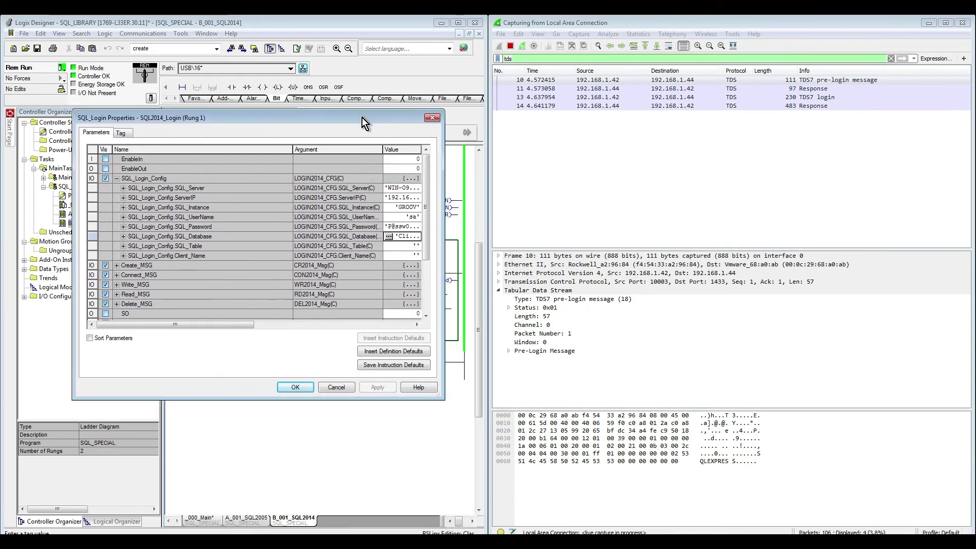
left_click_drag(442, 397, 501, 480)
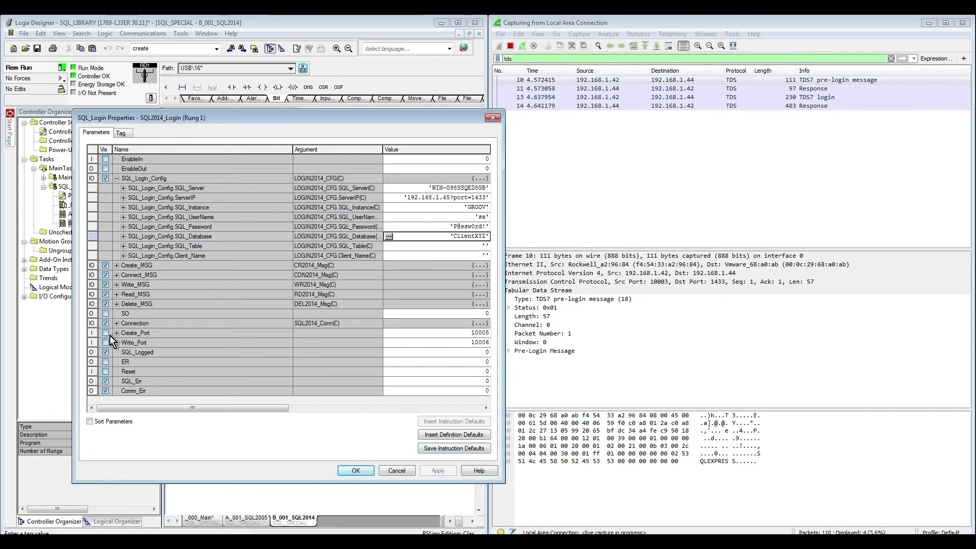
left_click(93, 333)
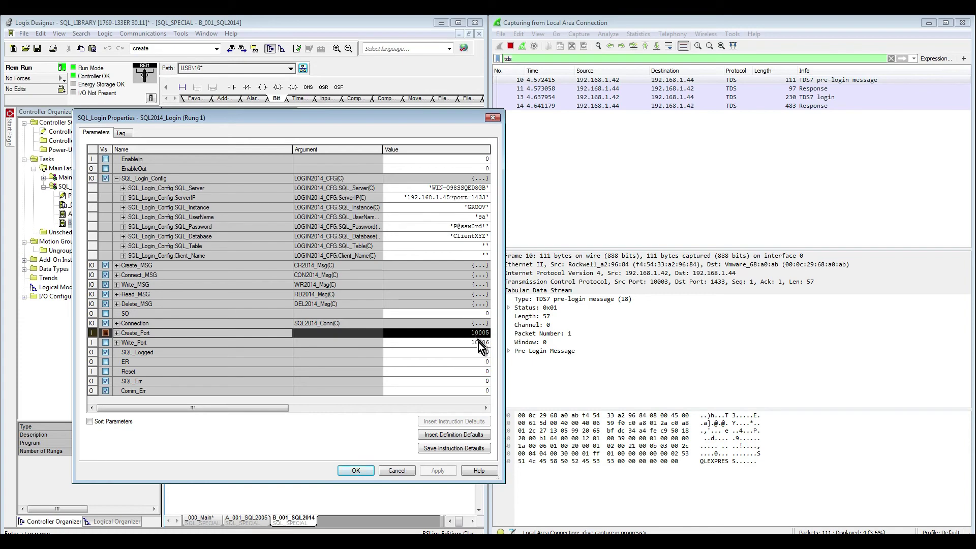
Step: Accept the 2014 config, review the SQL2005 login block's parameters, and return to B_001_SQL2014
left_click(356, 471)
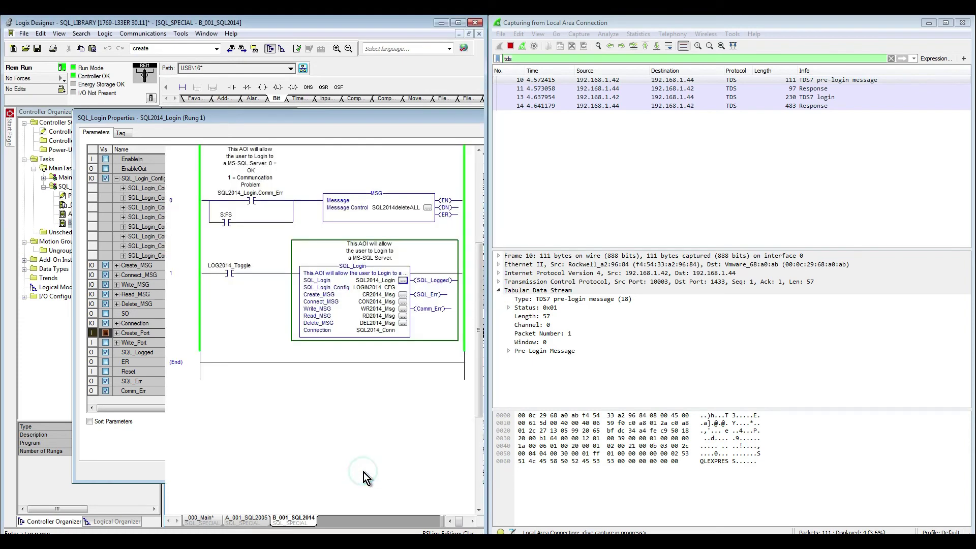
double_click(106, 214)
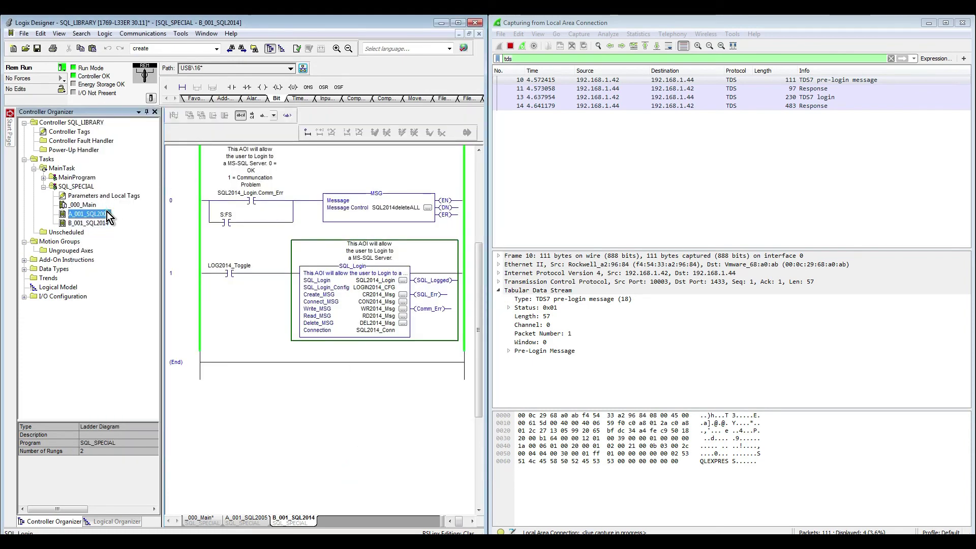
left_click(403, 303)
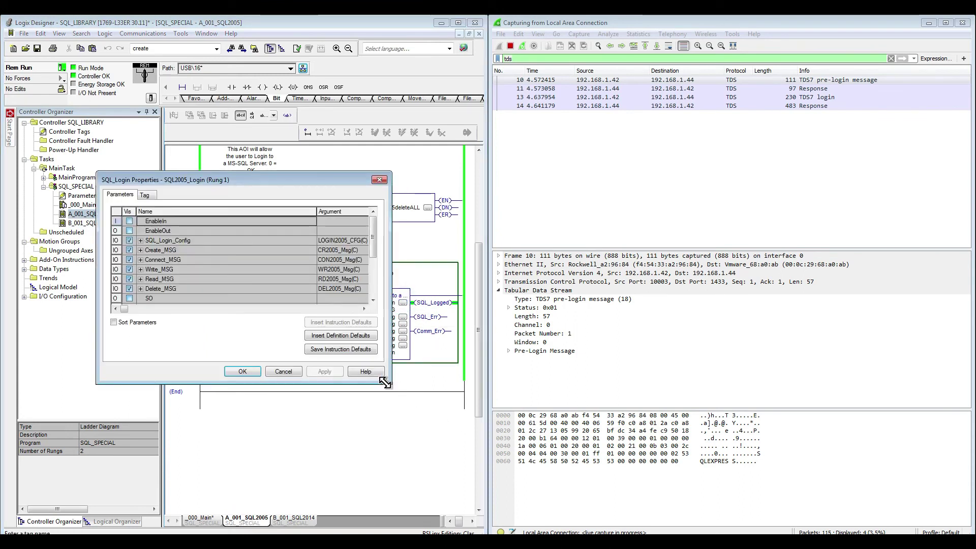
left_click_drag(390, 382, 483, 506)
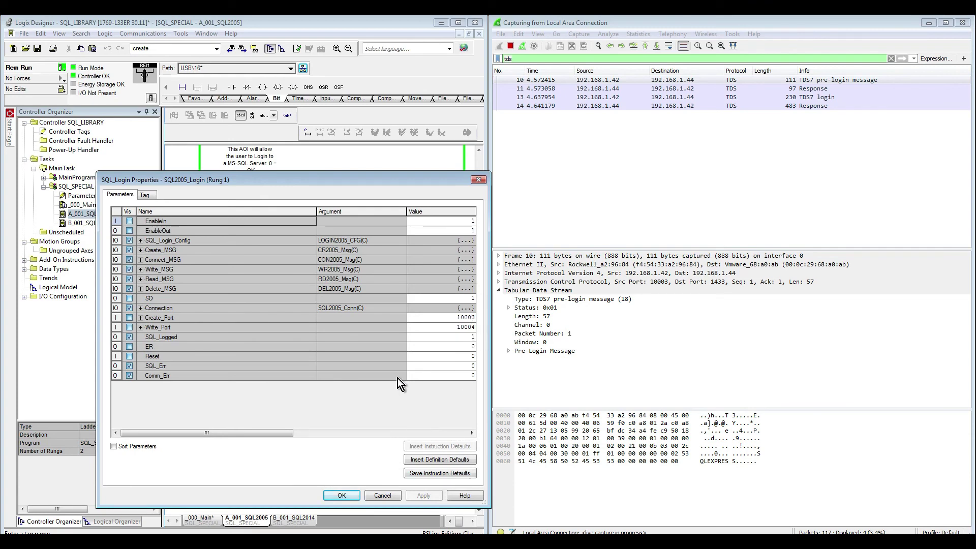
left_click(350, 497)
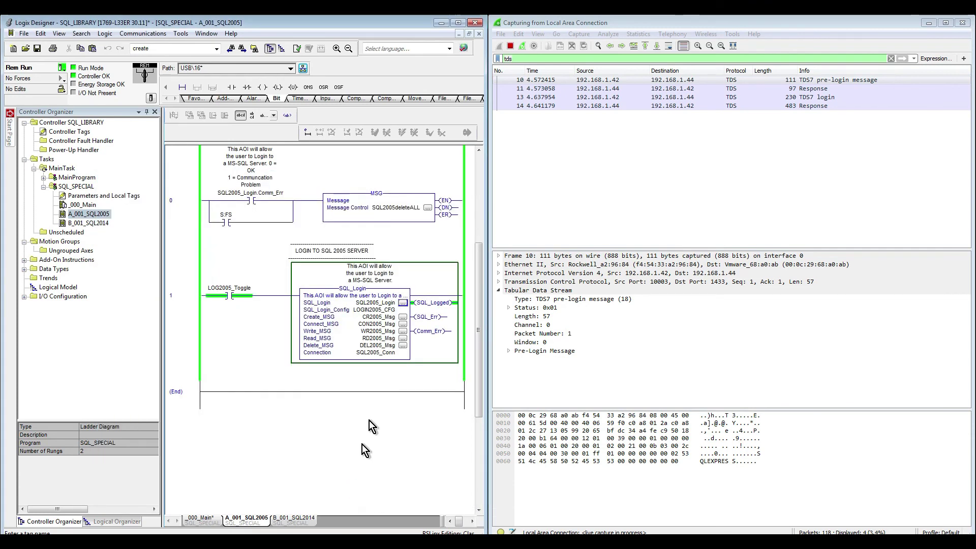
left_click(296, 517)
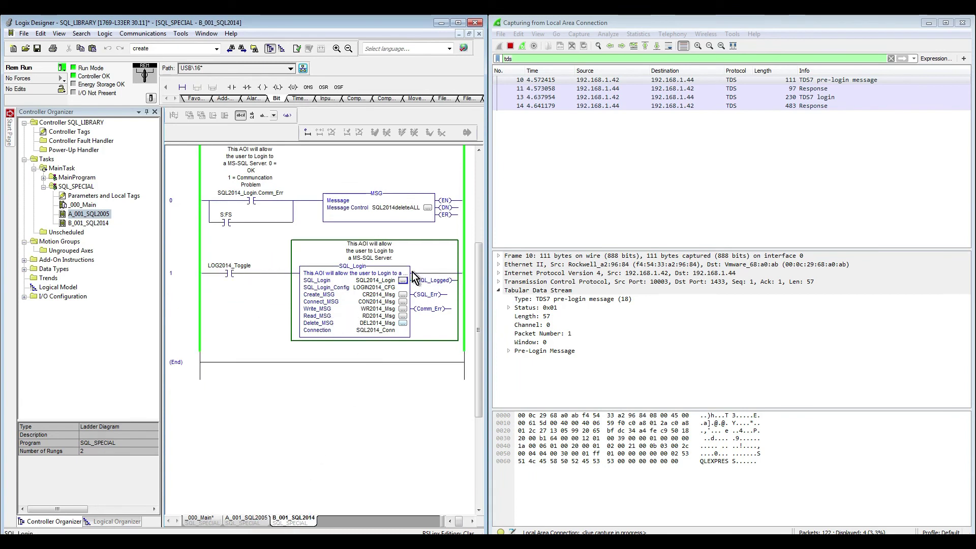
Step: Toggle LOG2014_Toggle on and inspect the final TDS response showing database context ClientXYZ
left_click(229, 275)
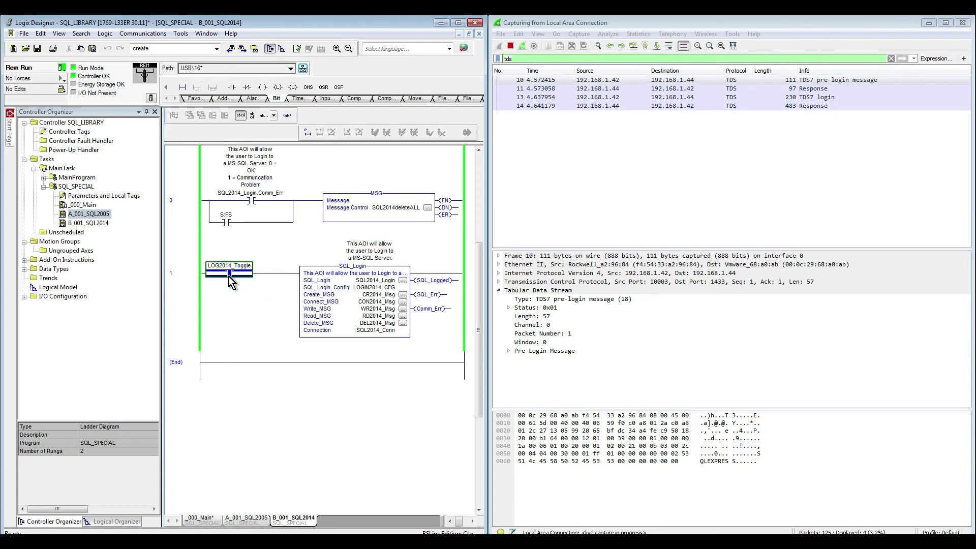
key("ctrl+t")
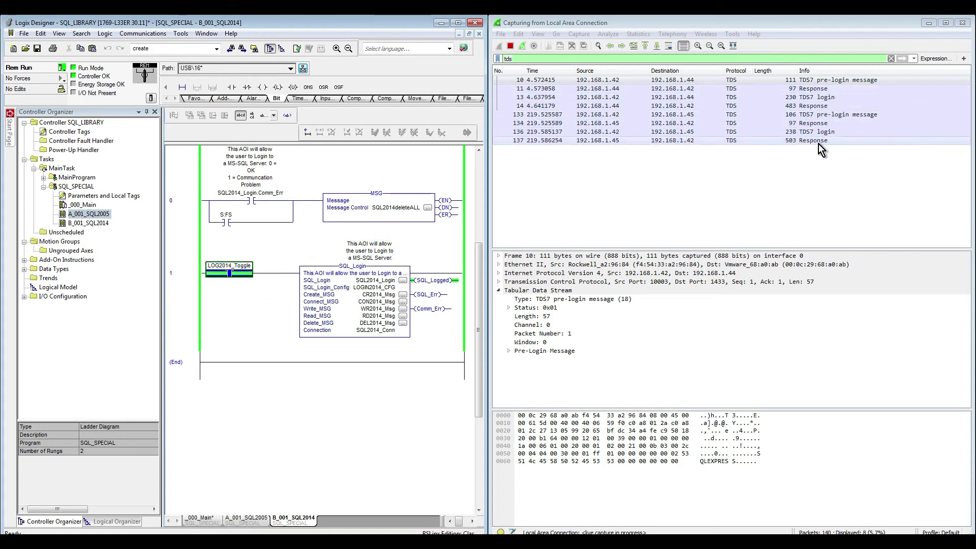
left_click(817, 141)
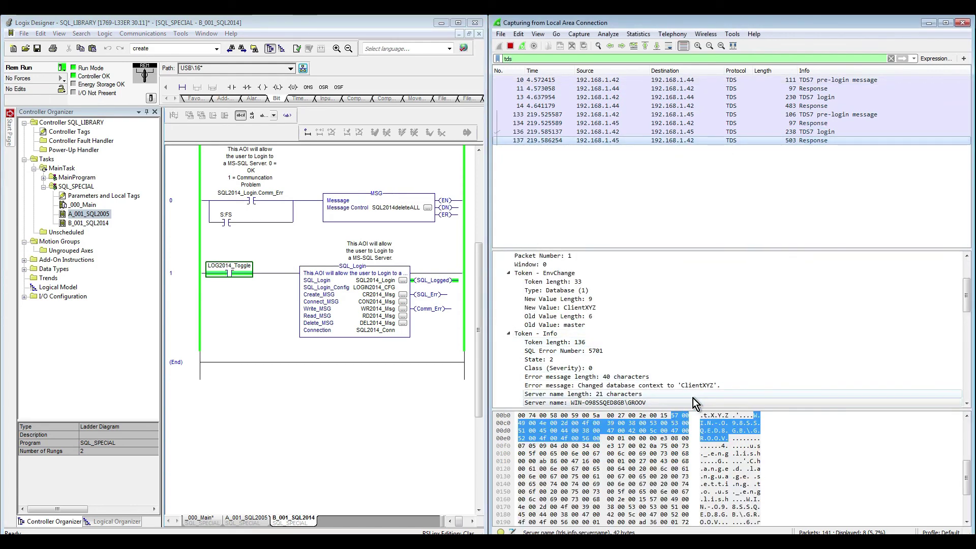
Step: Inspect the 2014 response tokens through the LoginAck from SQL Server 12.0.7.208, then select ladder rung 1
left_click(643, 402)
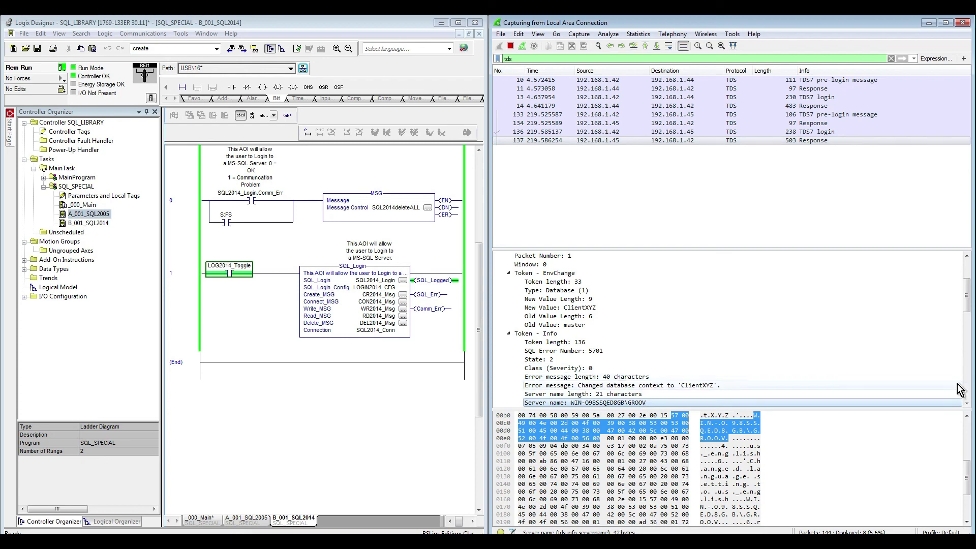
scroll(966, 403, "down", 2)
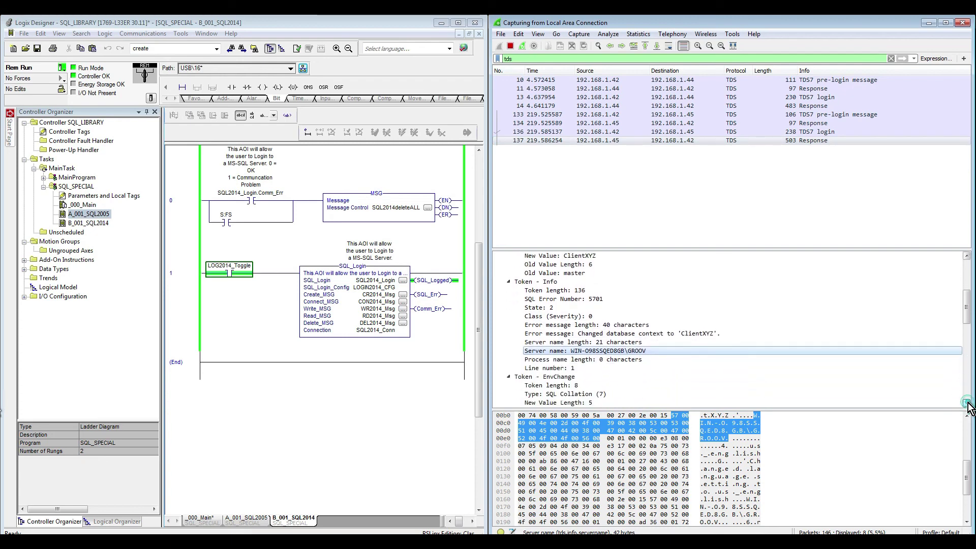
scroll(966, 403, "down", 6)
left_click(549, 359)
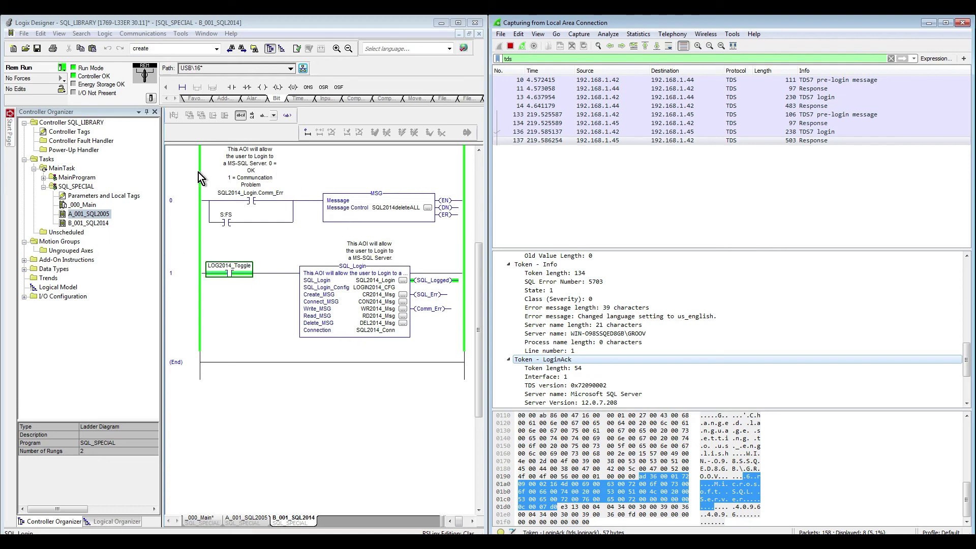
left_click(189, 280)
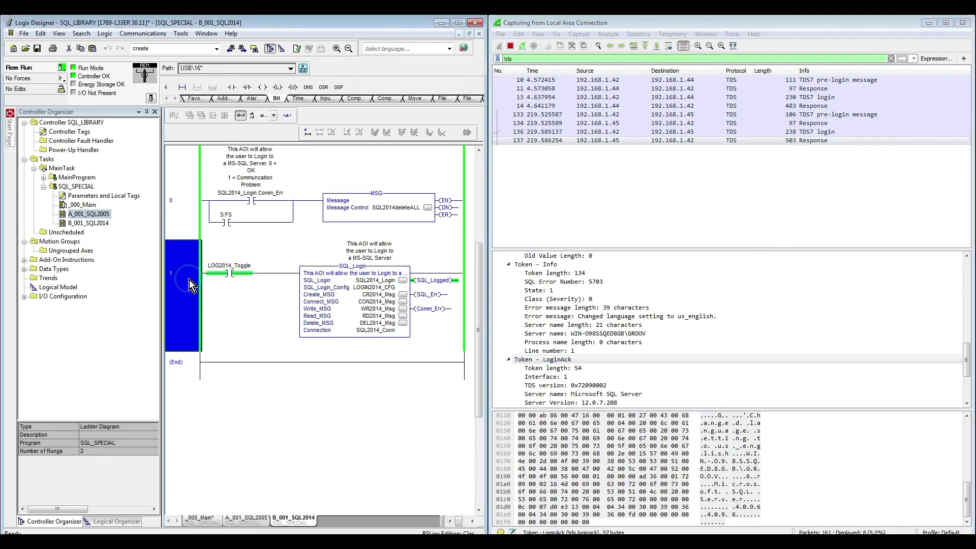